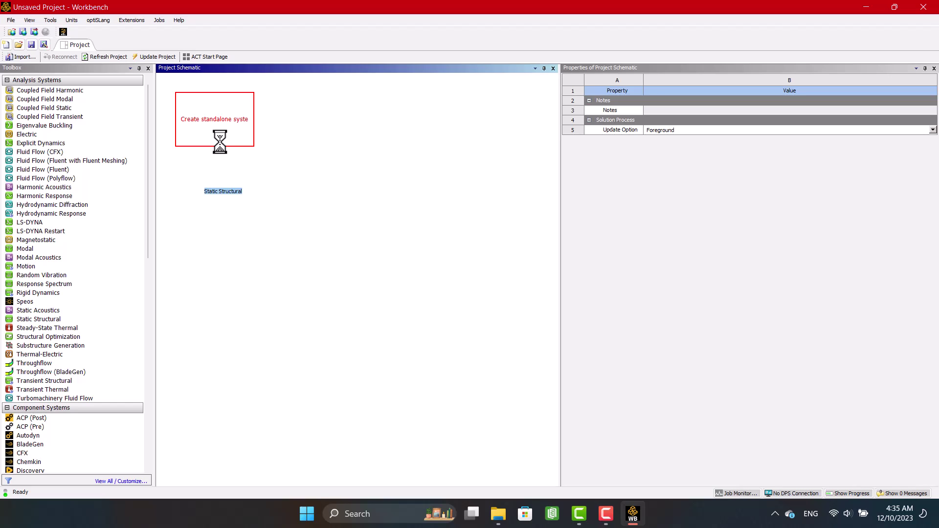
- Set the Static Structural geometry's Analysis Type to 2D
click(215, 131)
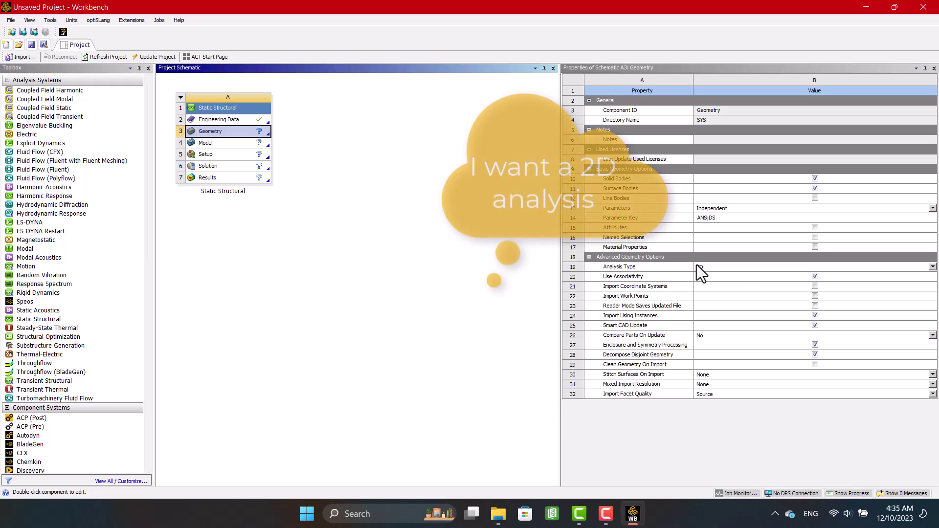
click(697, 267)
click(521, 283)
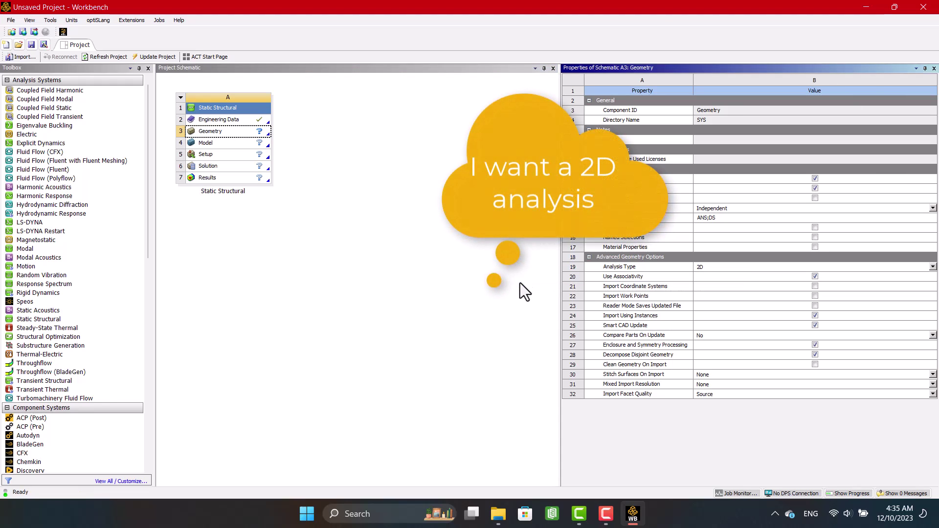
- Create new geometry for the Geometry cell in SpaceClaim
click(228, 132)
right_click(229, 131)
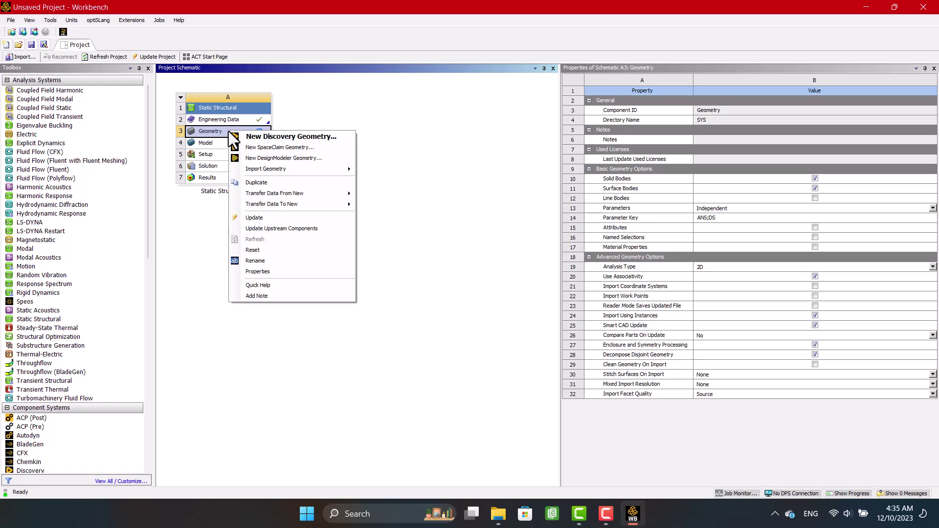
click(238, 148)
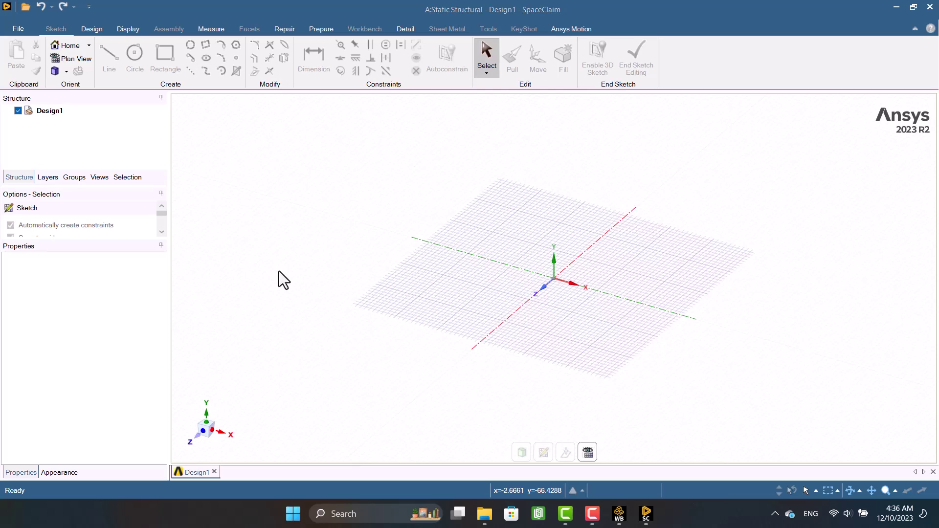
- Enter Sketch Mode and view the sketch grid head-on, then orbit it
click(86, 29)
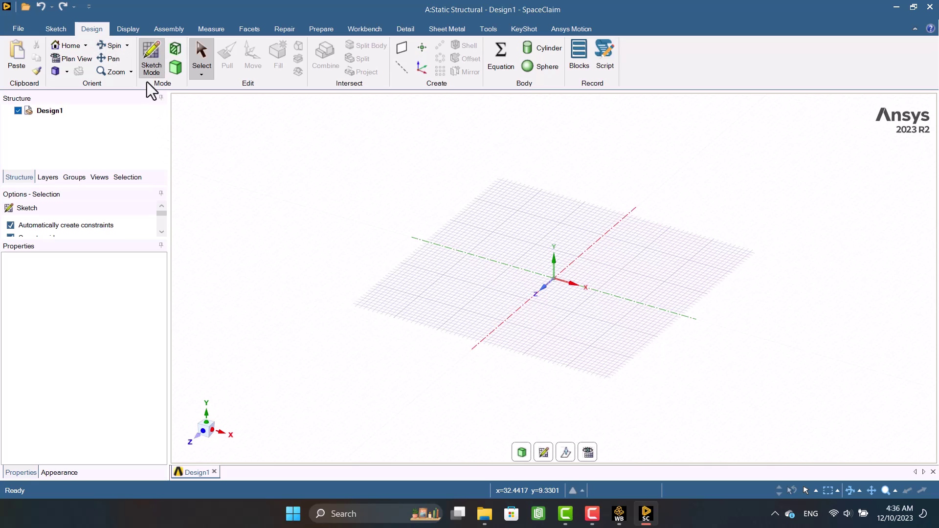
click(154, 64)
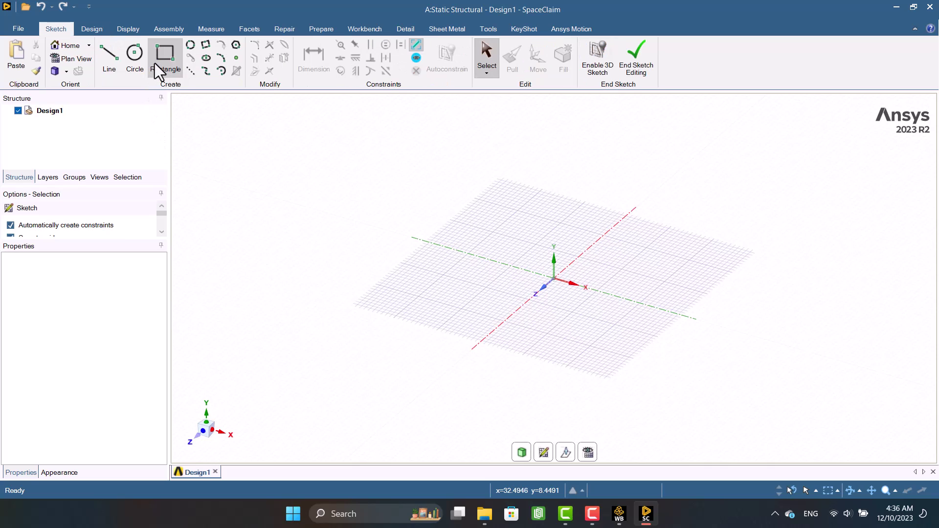
click(546, 288)
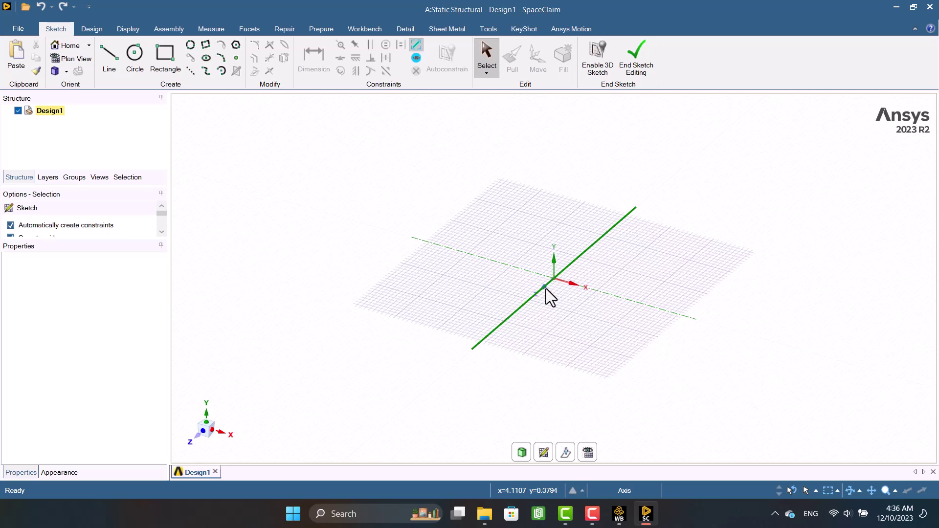
click(589, 453)
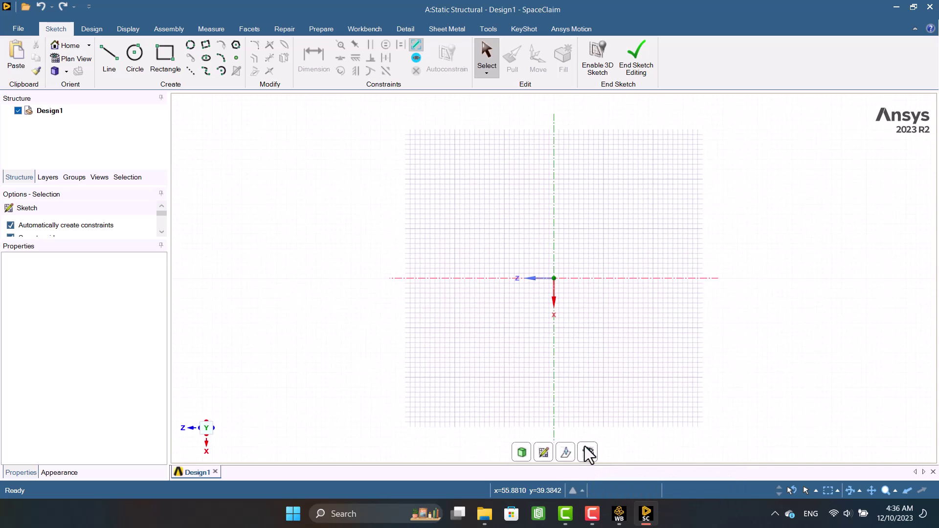
mouse_move(508, 363)
middle_down()
mouse_move(498, 272)
mouse_move(535, 225)
mouse_move(550, 269)
middle_up()
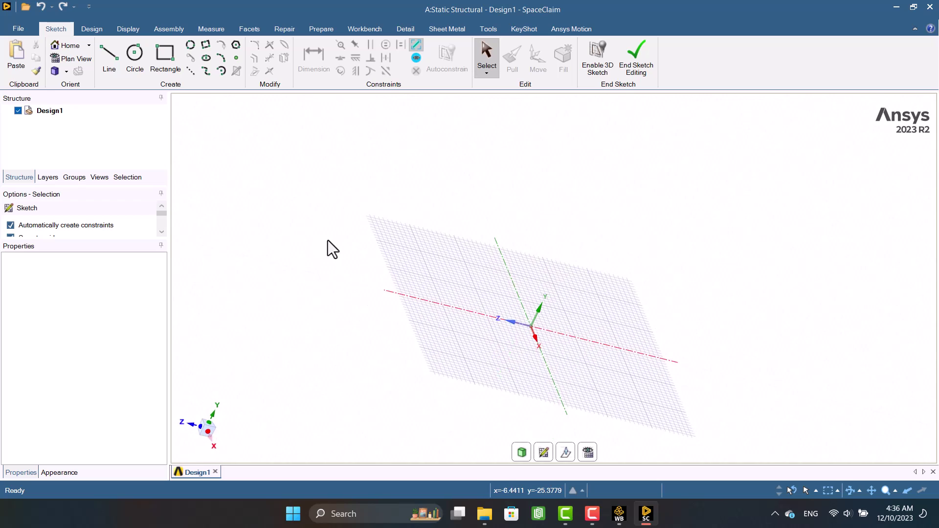
- Define a new sketch plane from the Z axis and view it in Plan View
click(544, 453)
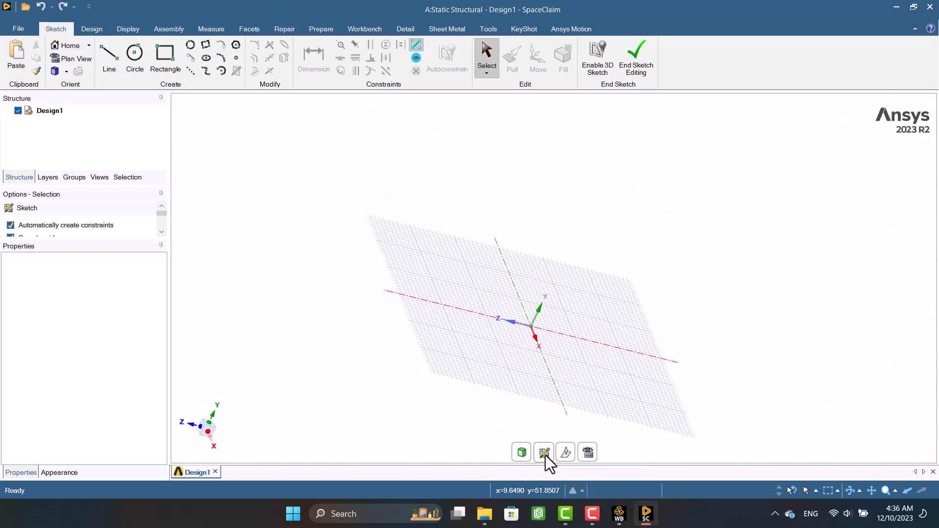
click(510, 323)
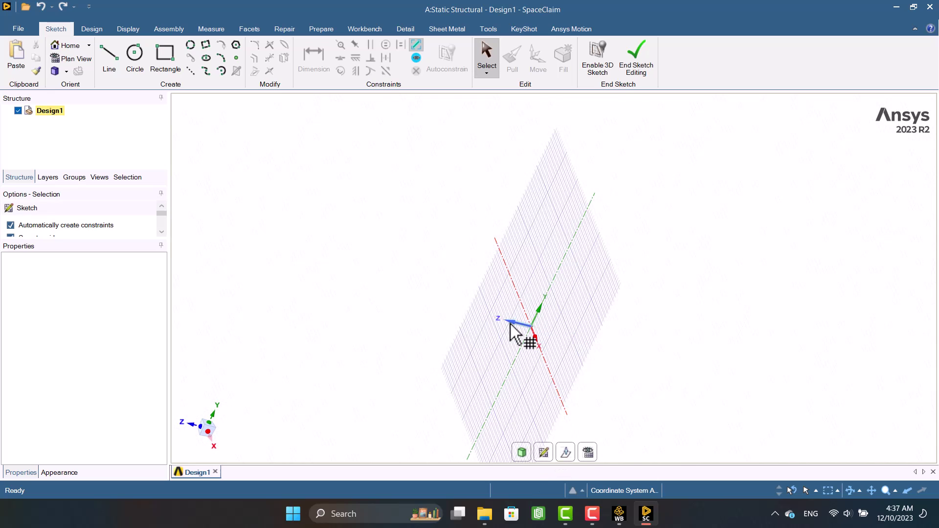
click(587, 453)
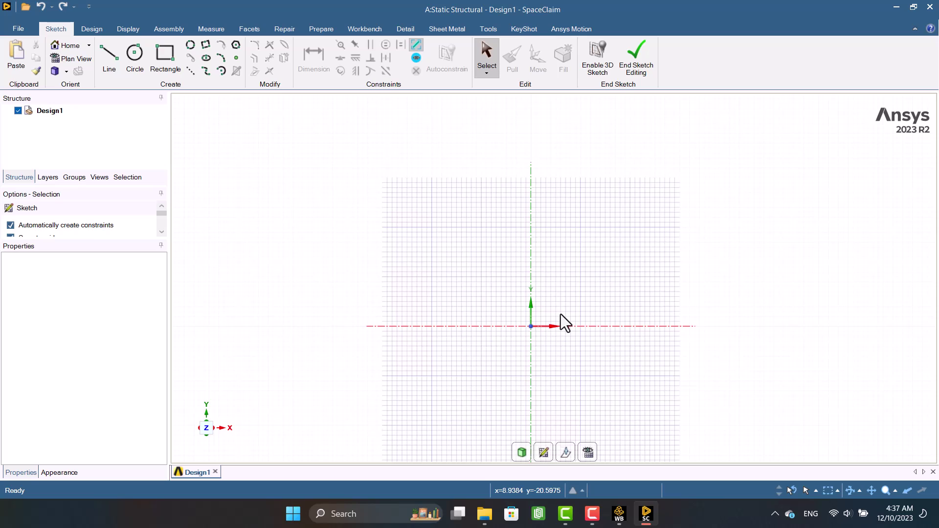
- Draw a 300 mm by 8 mm rectangle with its first corner at the origin
click(172, 57)
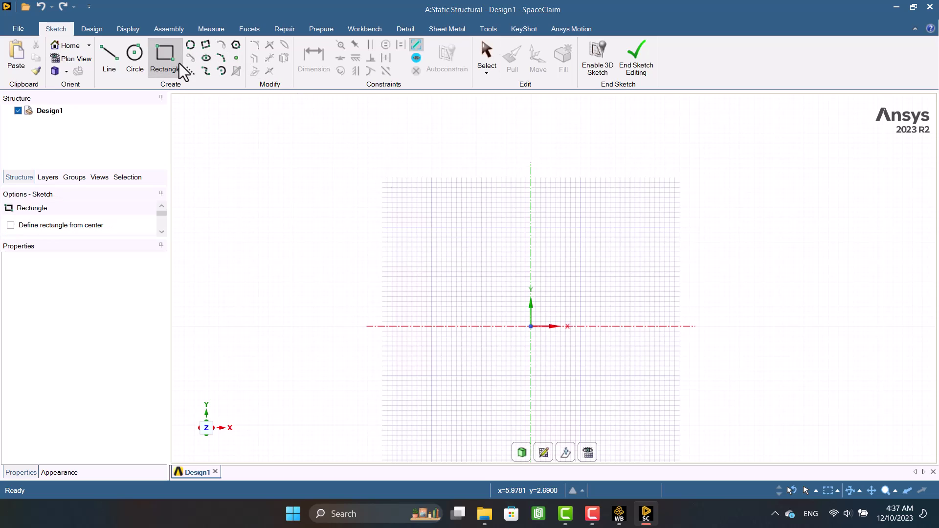
click(530, 327)
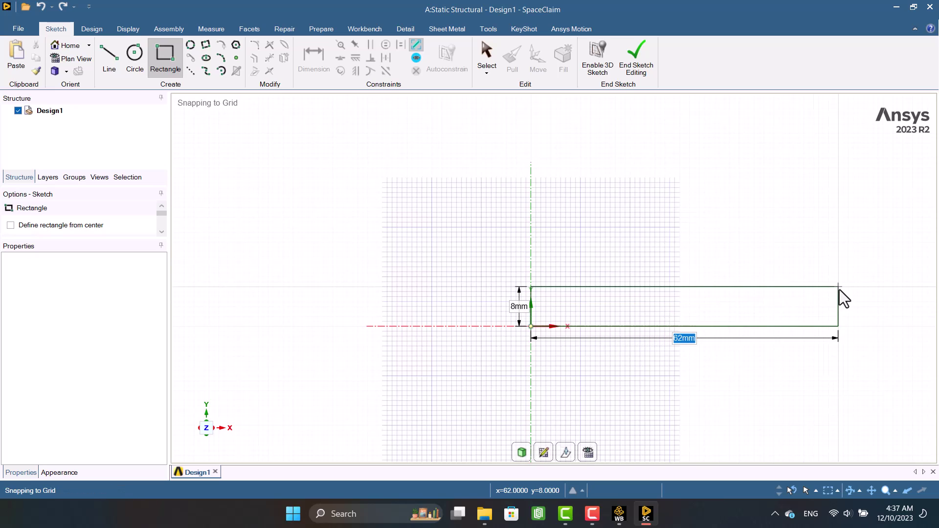
text(300)
key(Caps_Lock)
key(Caps_Lock)
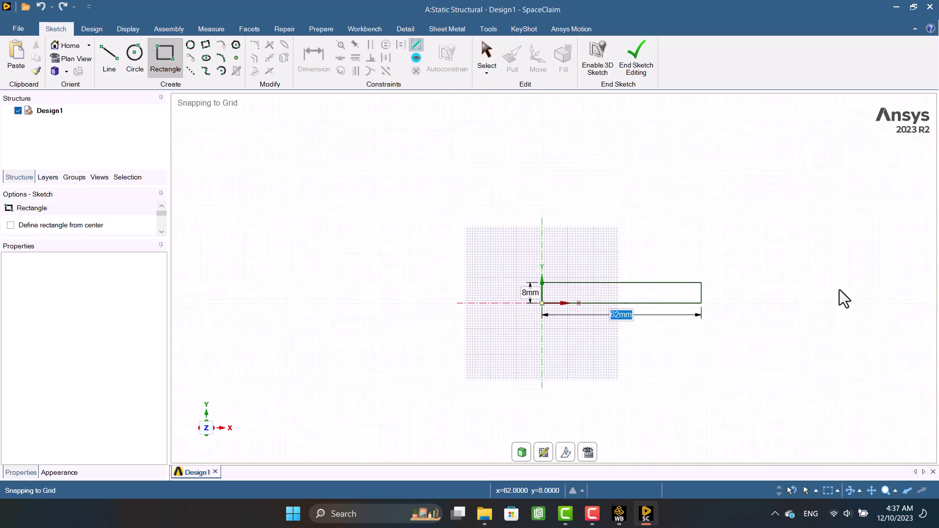
key(Tab)
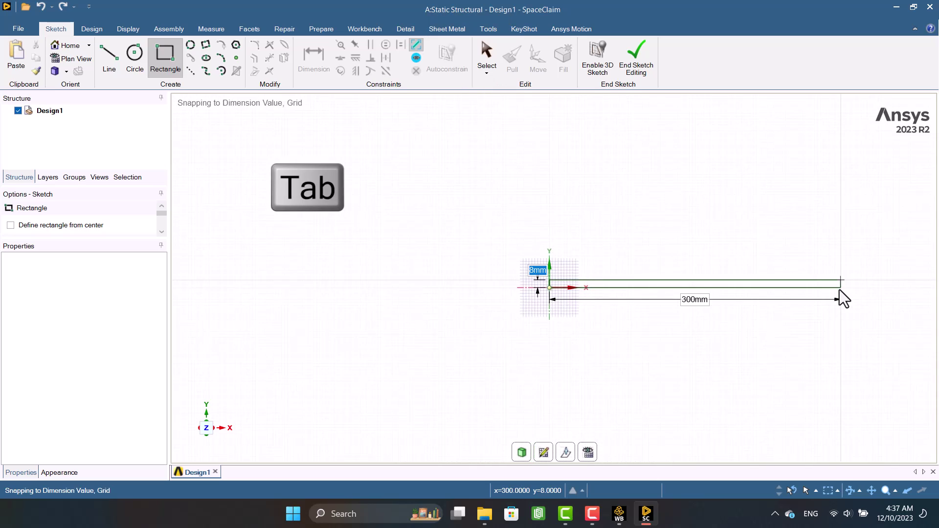
text(8)
key(Return)
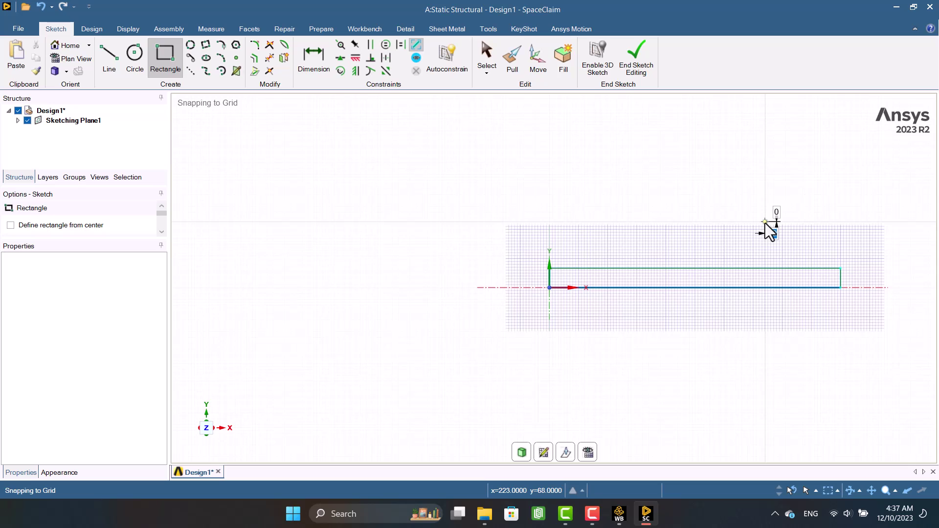
key(Escape)
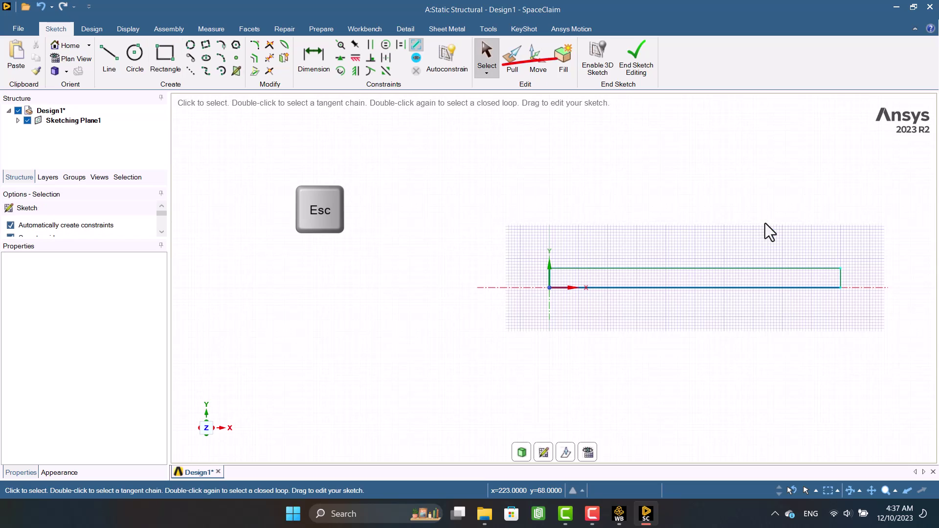
- End sketch editing to form a surface body, then close SpaceClaim saving the design
click(639, 59)
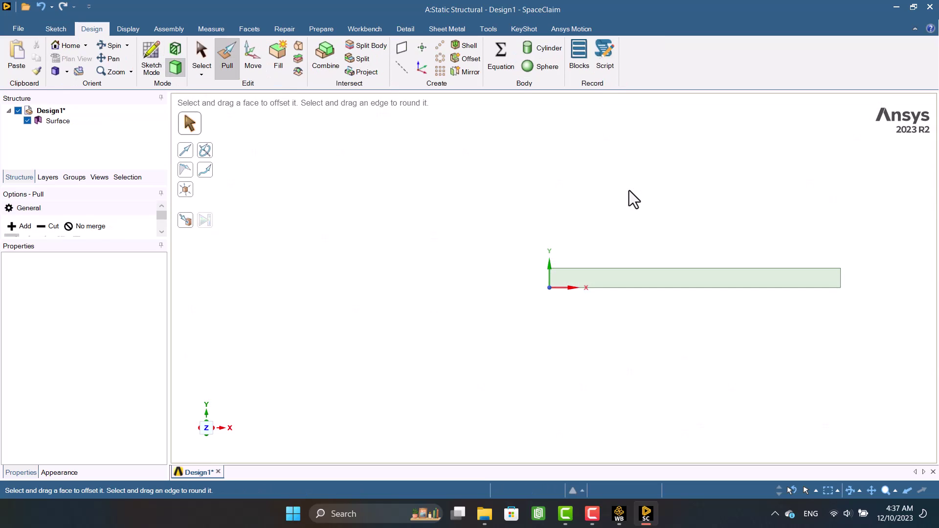
scroll(861, 285, up, 3)
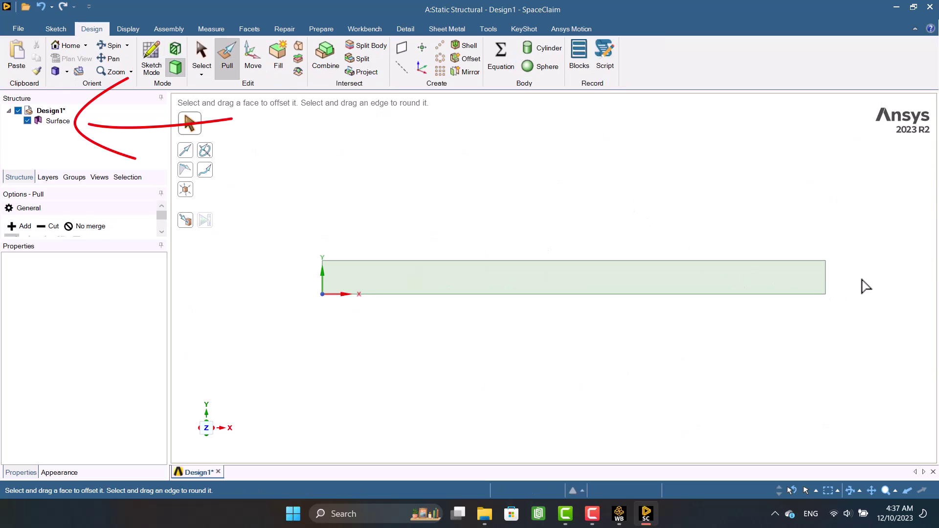
click(74, 123)
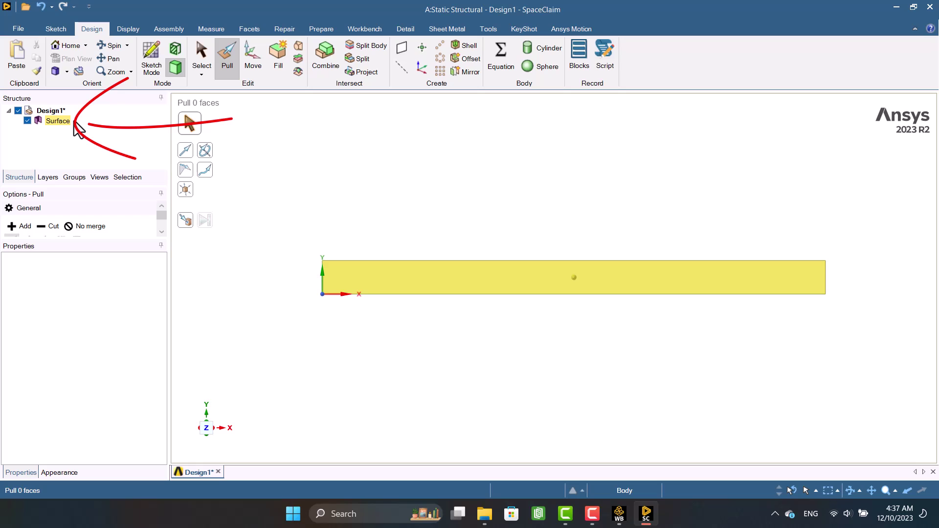
click(382, 182)
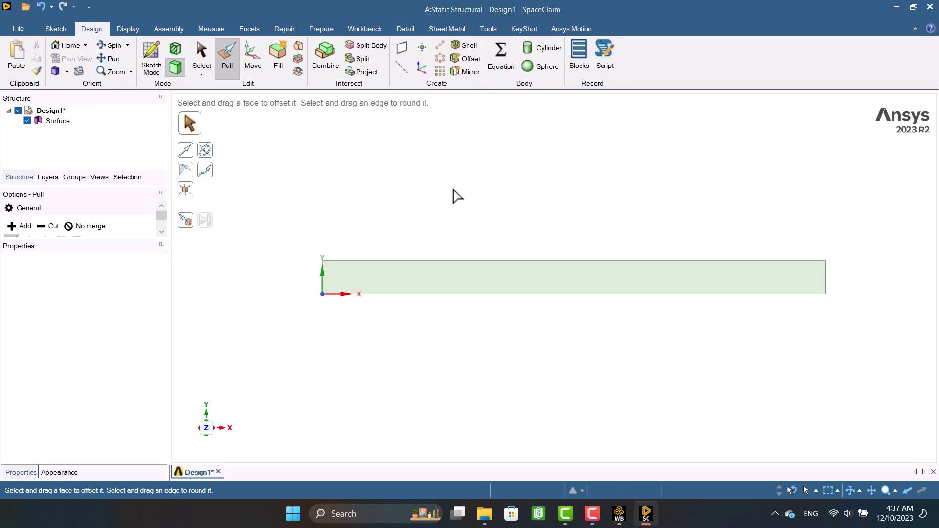
key(Escape)
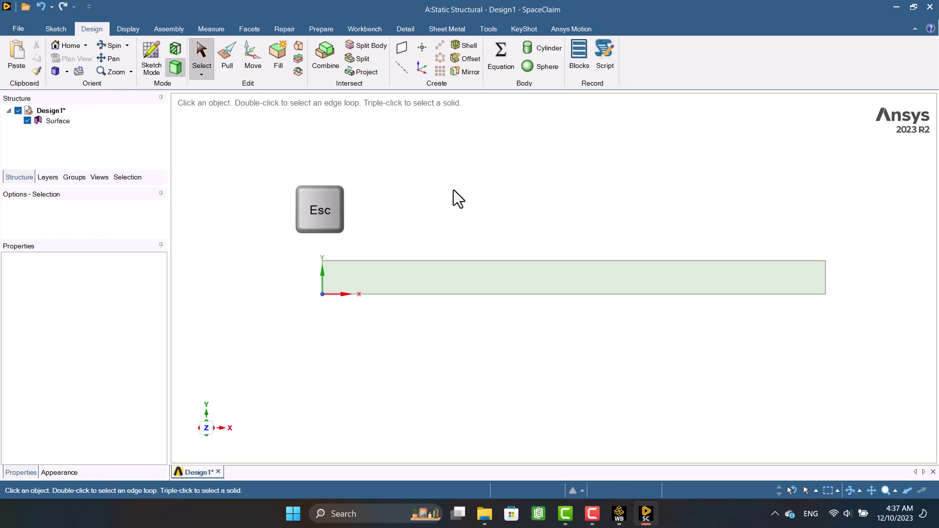
click(932, 8)
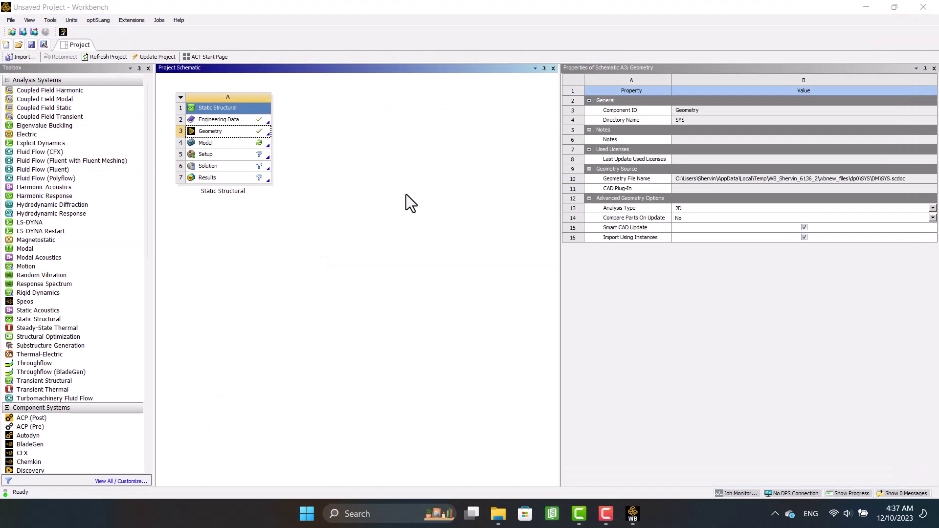
- Open the strip model in Mechanical and update the mesh to two rows of quad elements
double_click(243, 146)
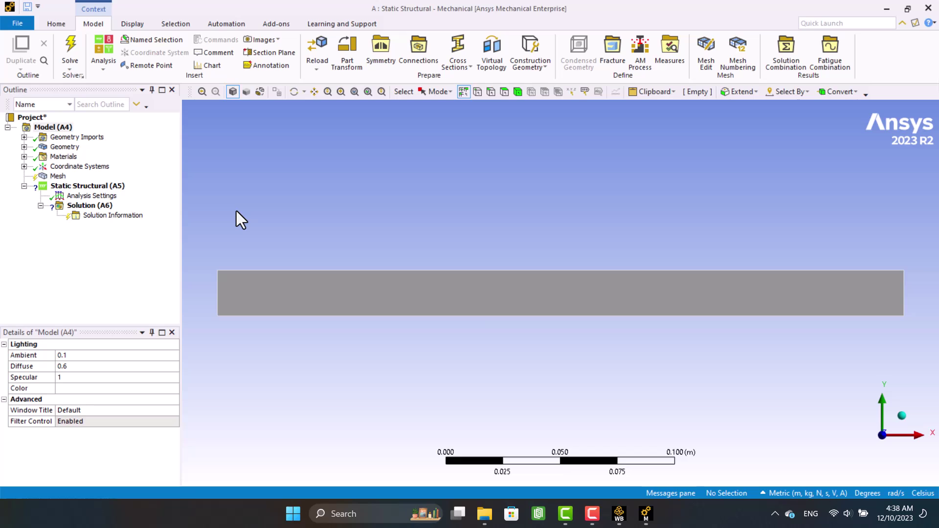
click(58, 177)
right_click(58, 177)
click(69, 202)
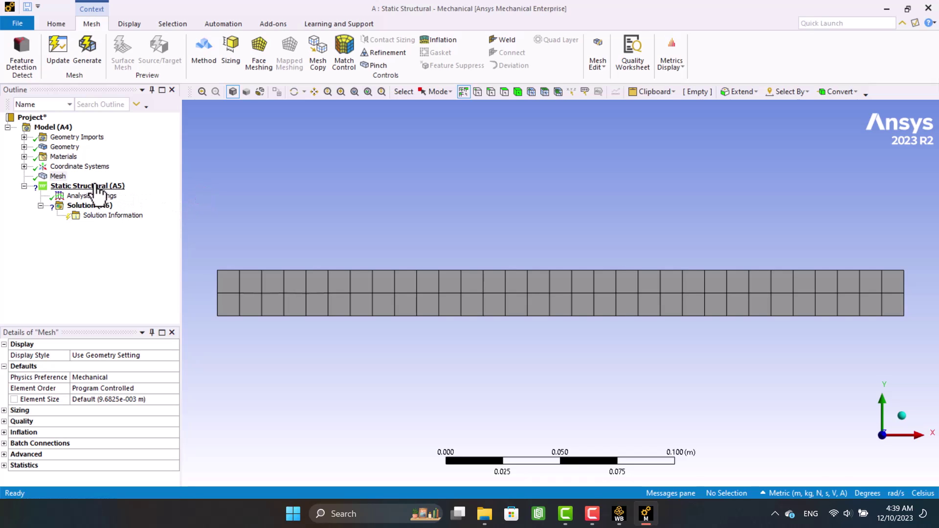
- Insert a Force load on the strip's right end edge
right_click(72, 187)
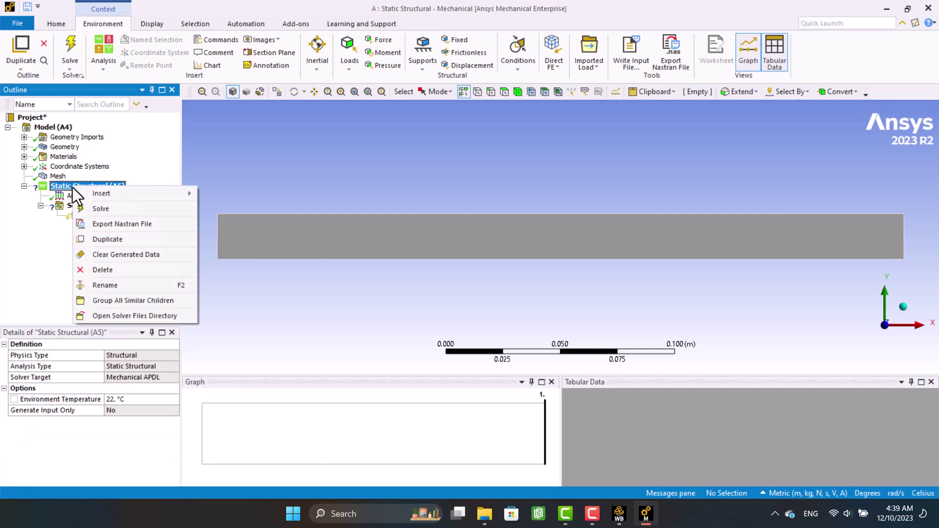
mouse_move(74, 192)
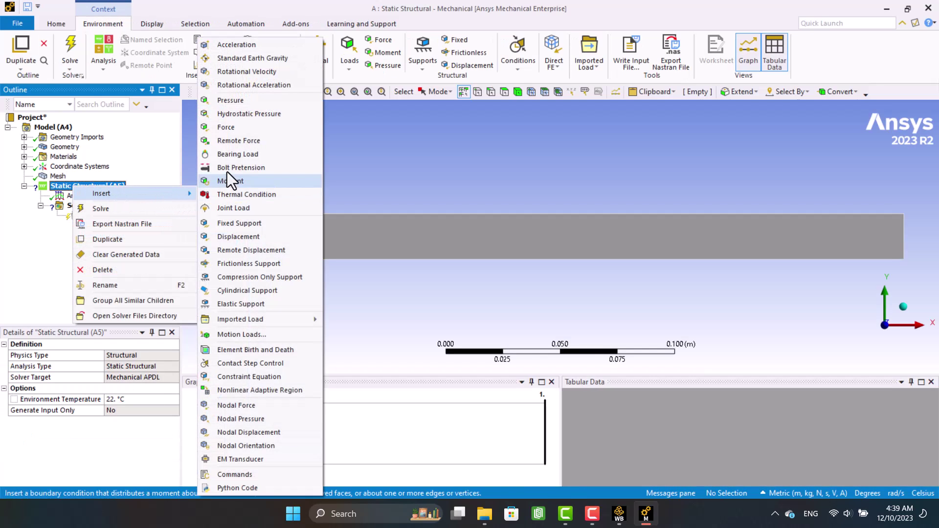
click(236, 130)
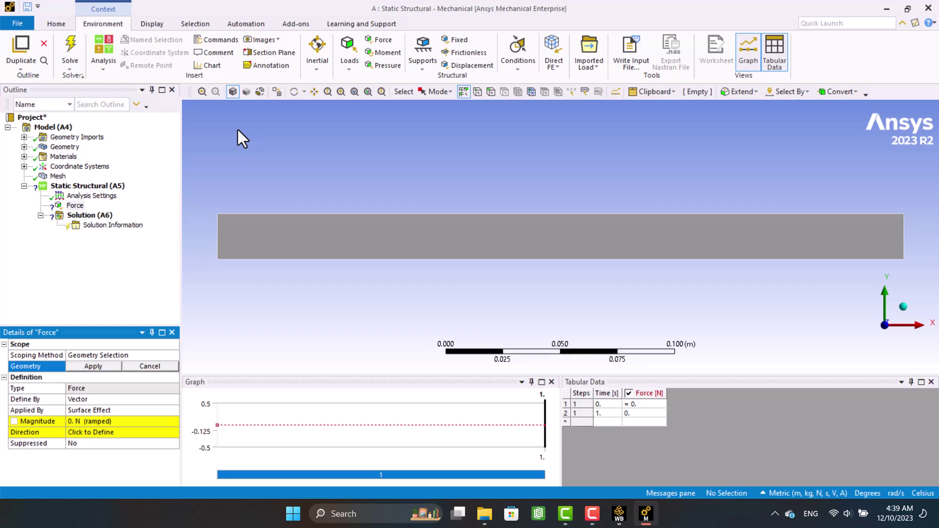
click(490, 90)
click(903, 230)
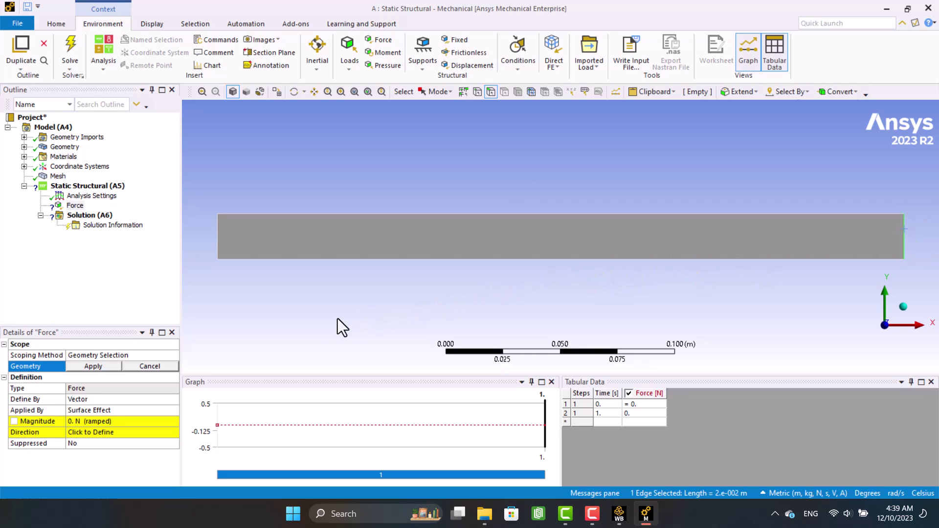
click(121, 366)
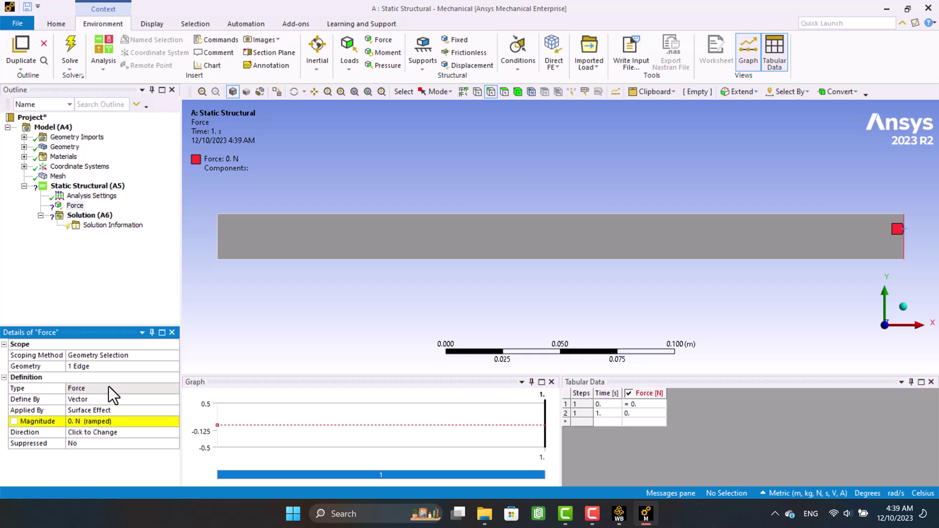
- Point the force along +X using the bottom edge and set its magnitude to 100 N
click(101, 433)
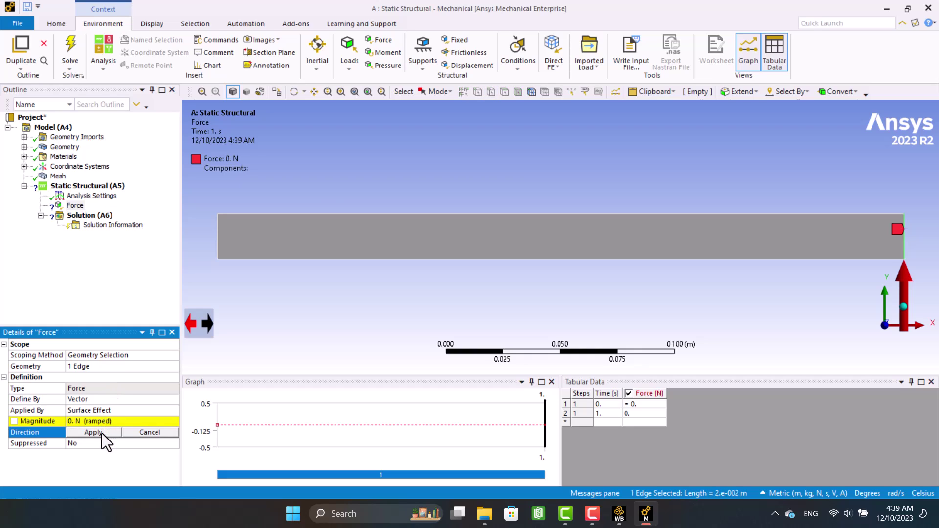
click(371, 261)
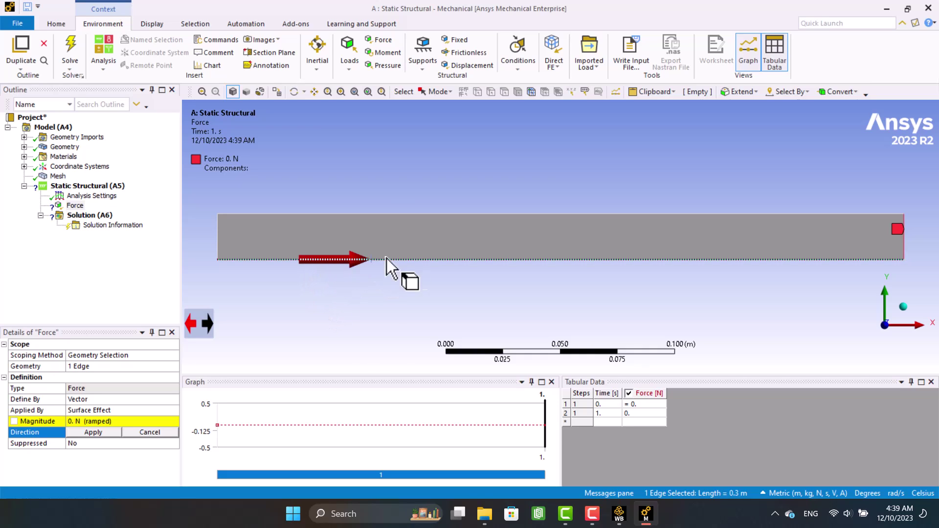
click(206, 326)
click(194, 327)
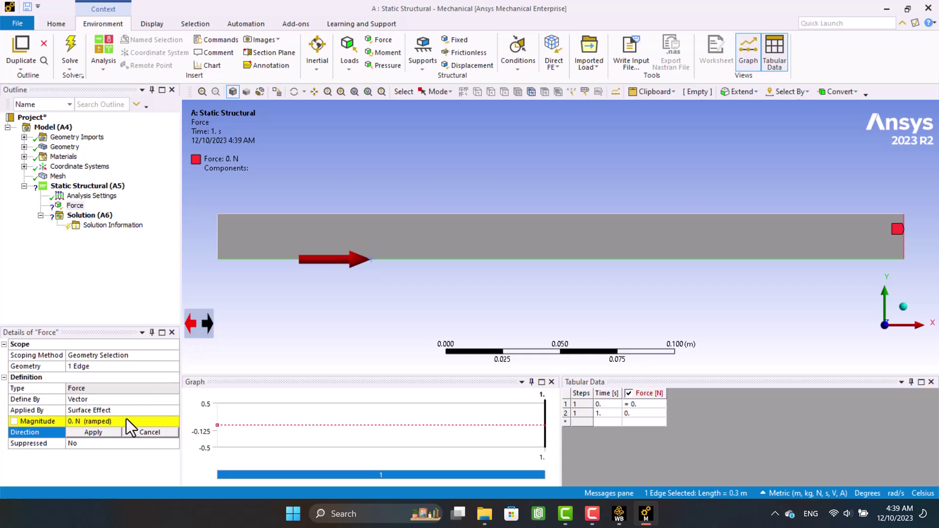
click(101, 432)
click(99, 421)
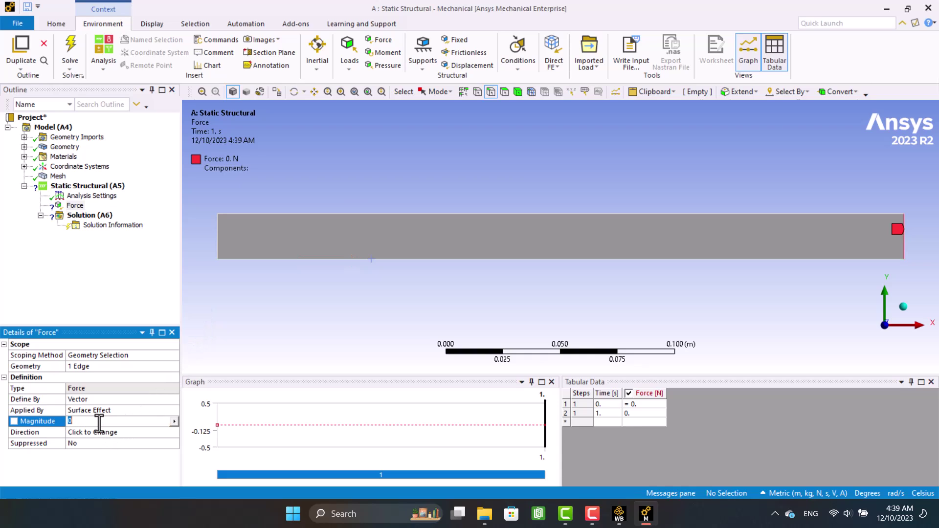
text(100)
key(Return)
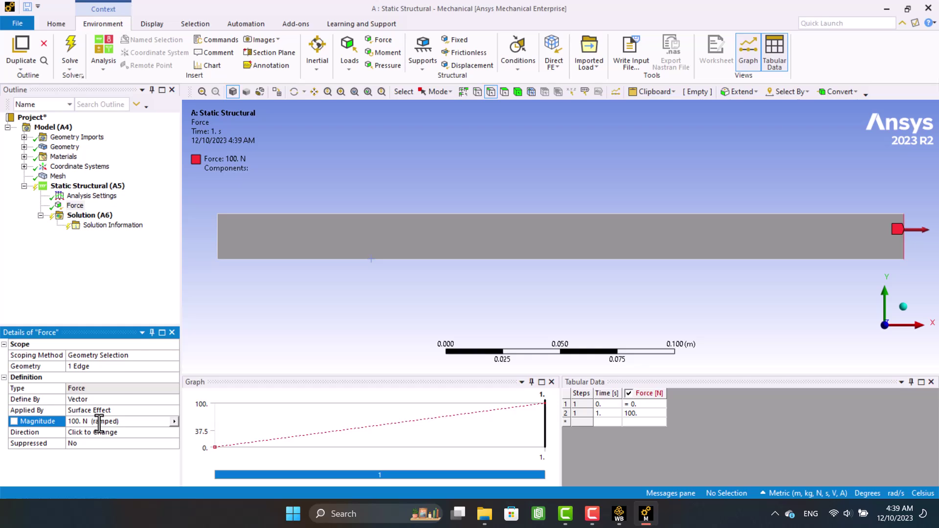
- Add a Fixed Support on the strip's left end edge
right_click(88, 188)
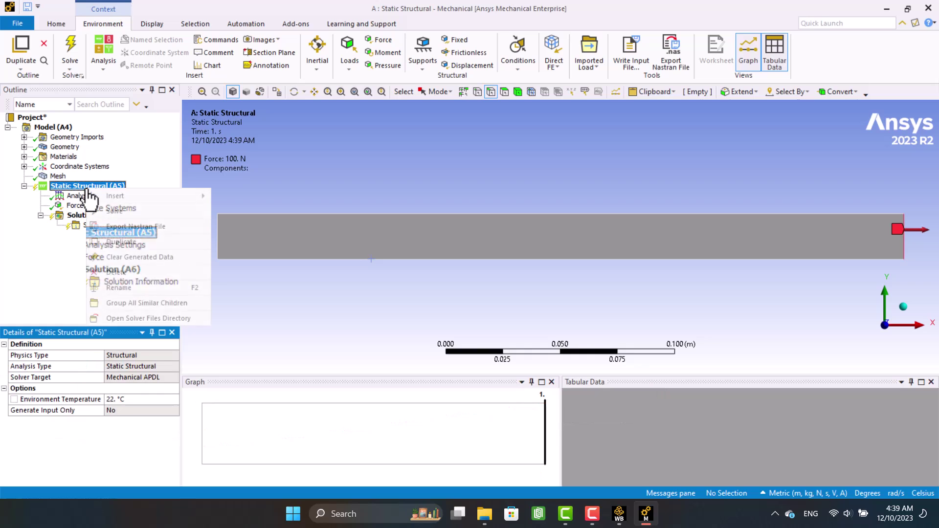
mouse_move(101, 200)
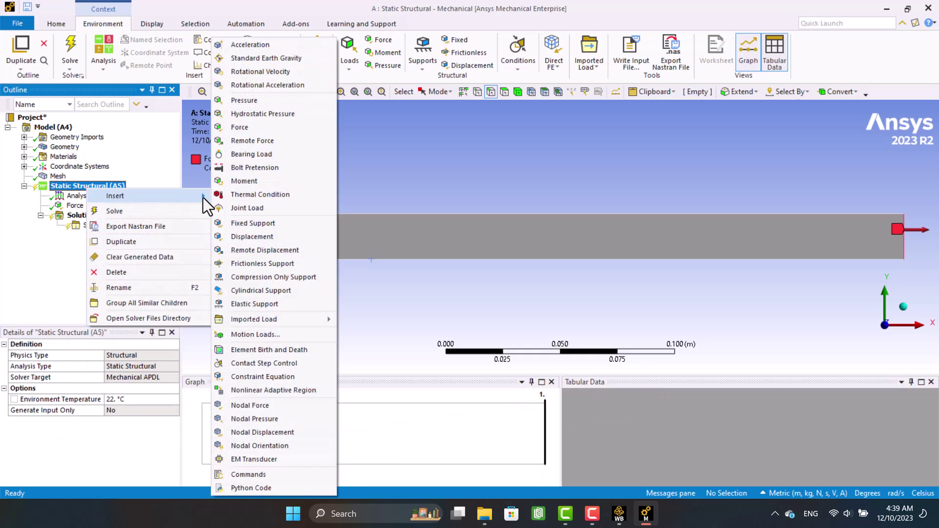
click(256, 223)
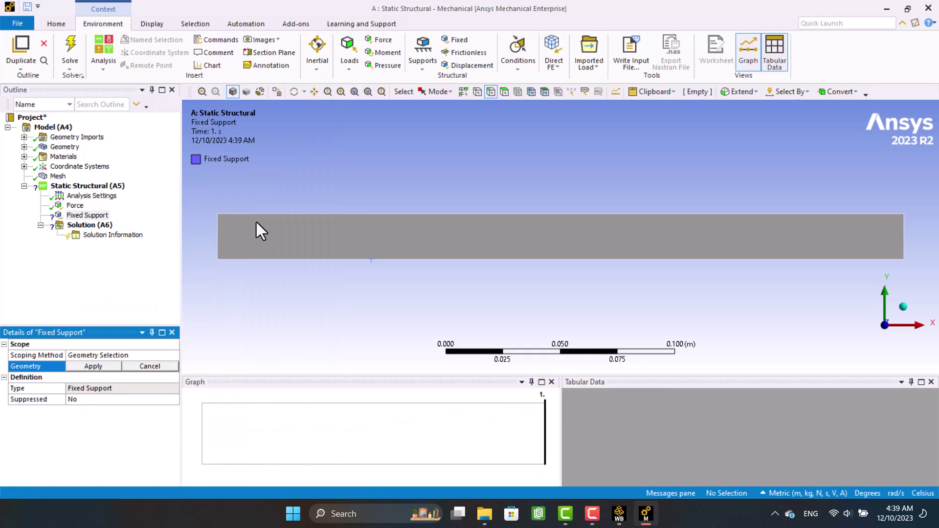
click(219, 233)
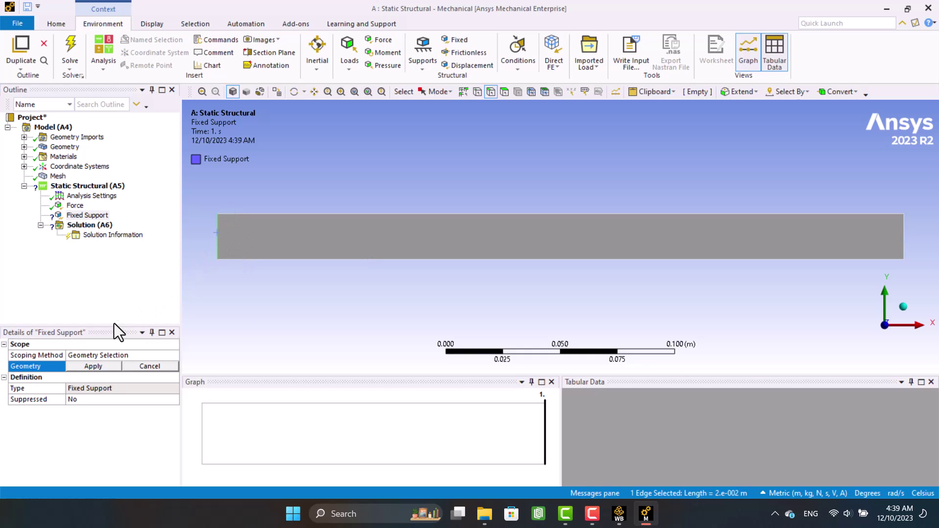
click(86, 366)
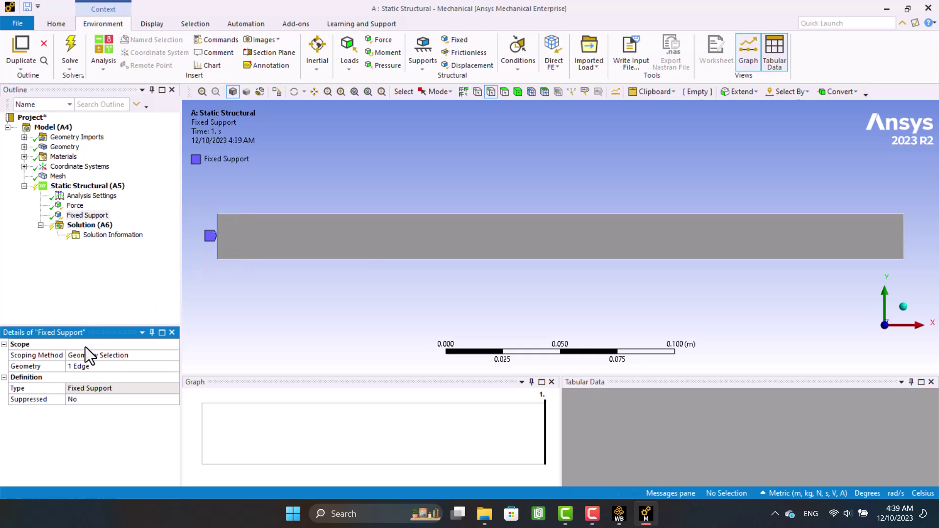
- Solve the Static Structural analysis with F5
right_click(88, 186)
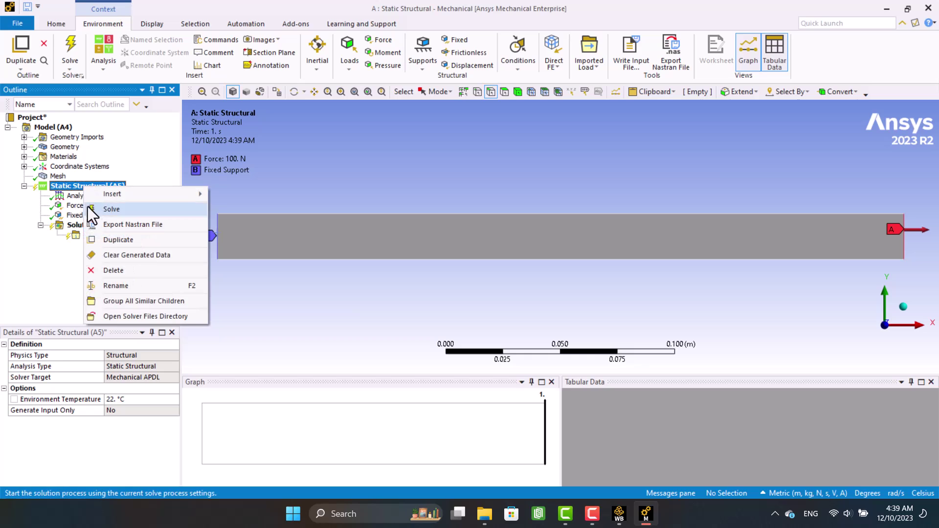
key(Escape)
key(F5)
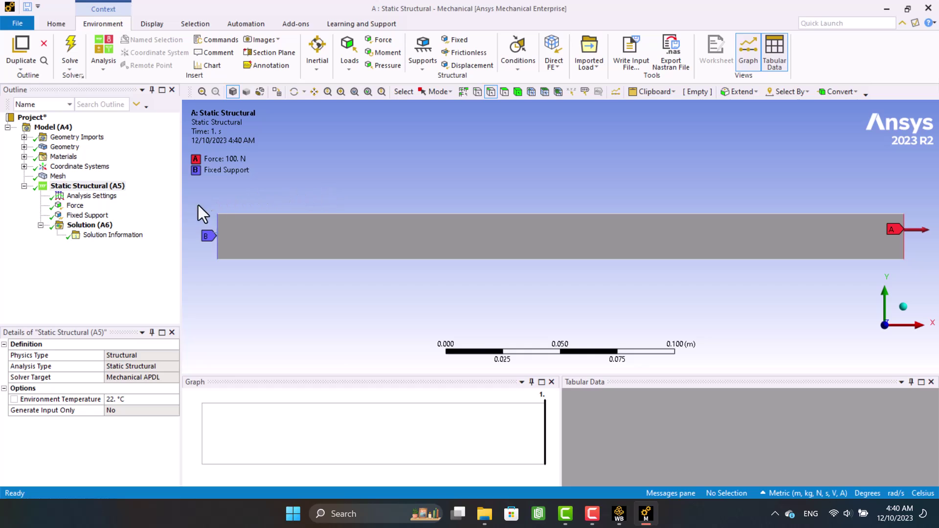
- Insert an Equivalent (von-Mises) stress result and evaluate it, showing 3970.1 to 5438.2 Pa
right_click(105, 227)
mouse_move(107, 230)
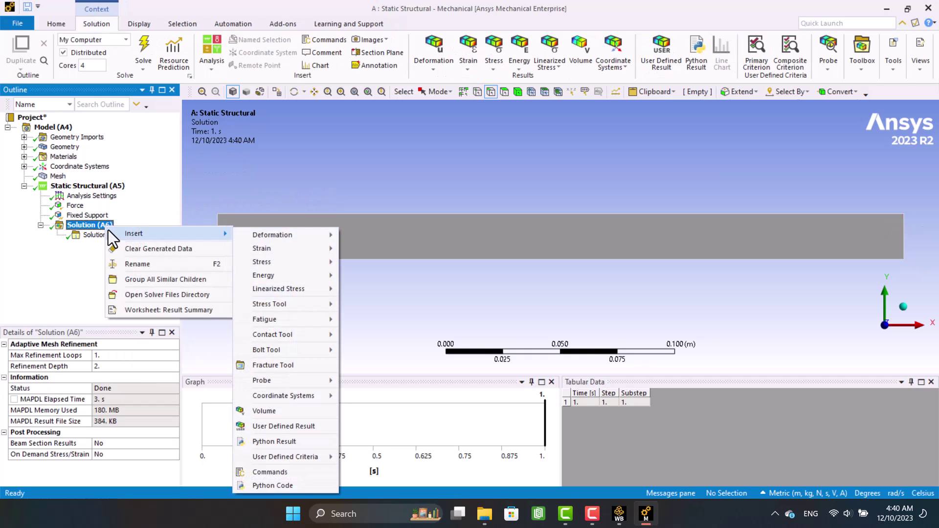
mouse_move(274, 259)
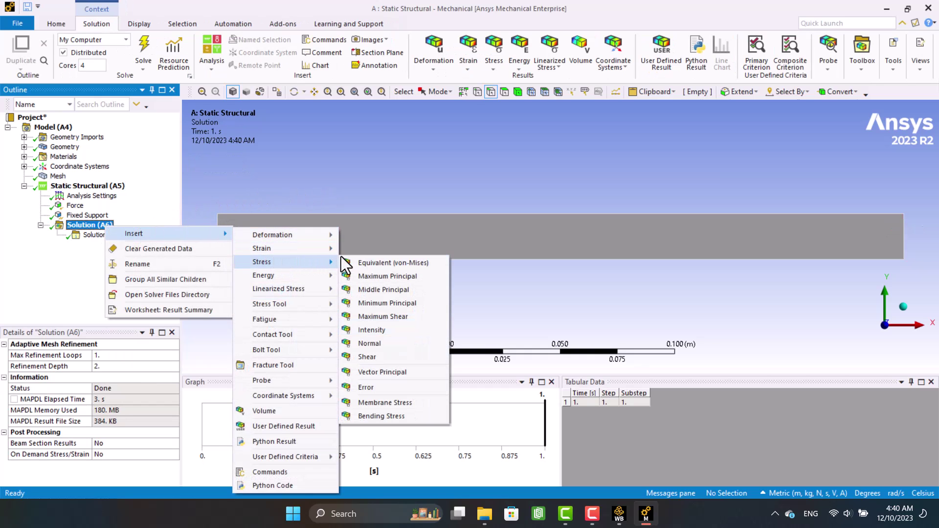
click(363, 260)
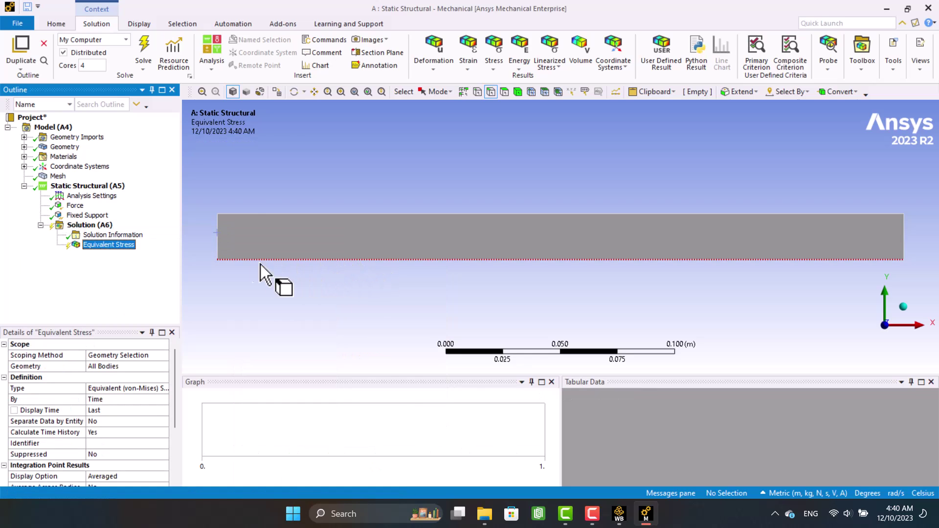
right_click(116, 246)
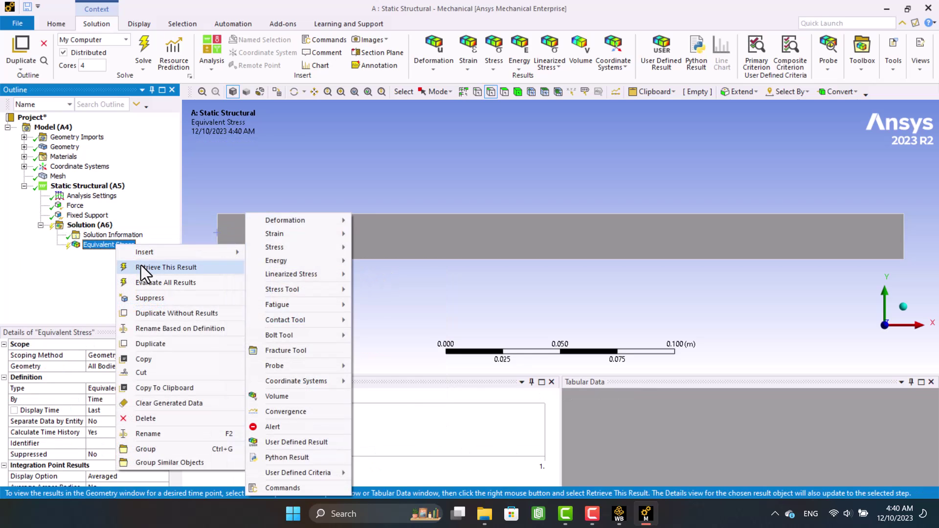
click(141, 267)
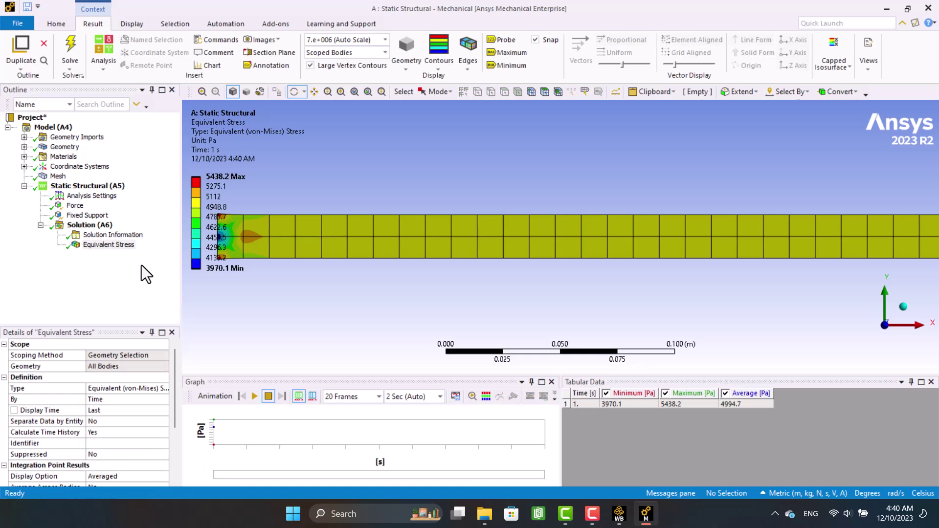
scroll(509, 272, up, 1)
scroll(509, 272, down, 1)
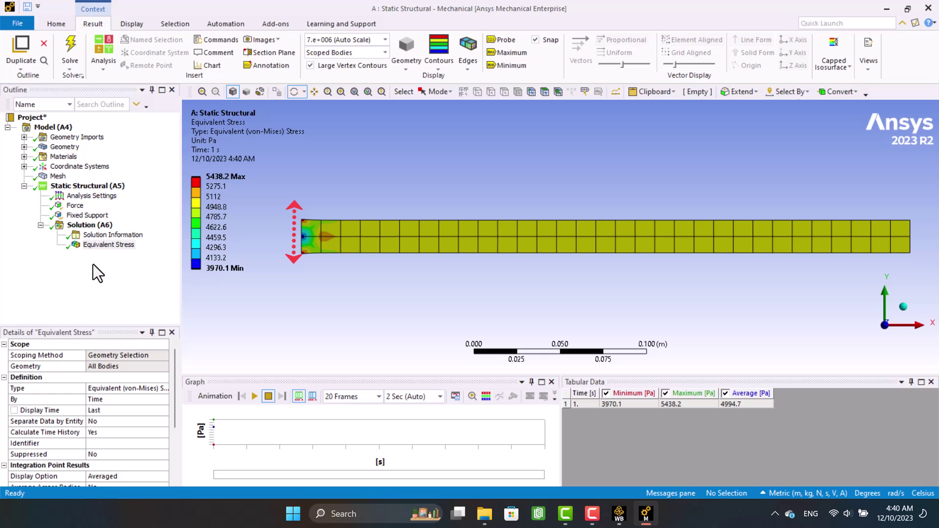
- Delete the Fixed Support from the left edge
right_click(83, 216)
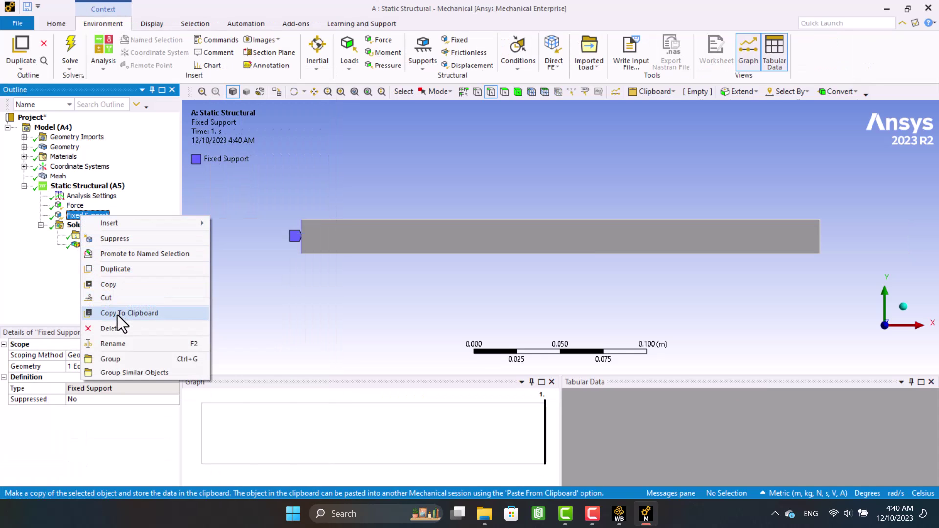
click(119, 328)
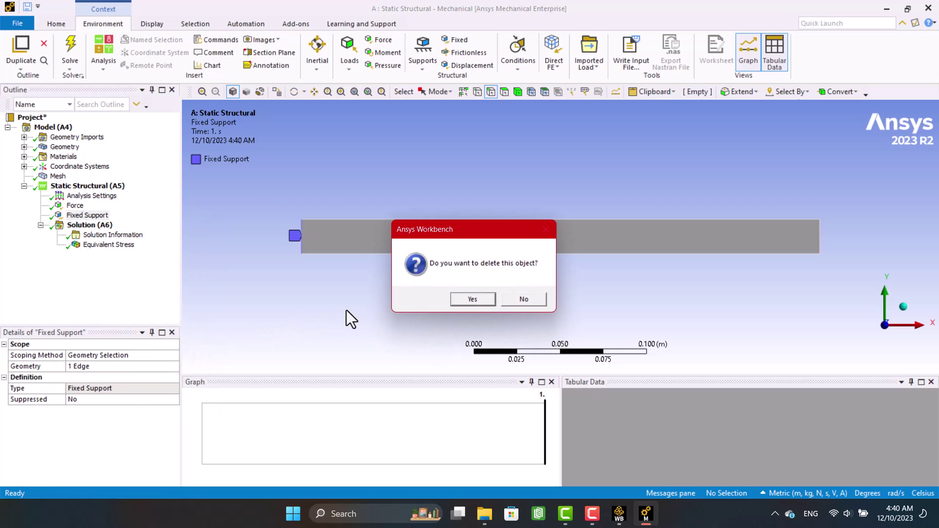
click(464, 302)
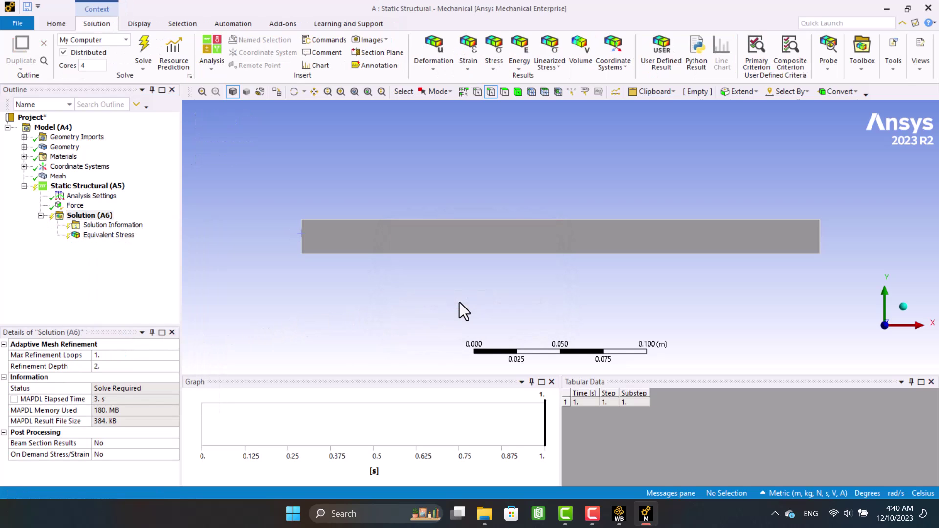
- Add a Displacement on the left edge with X Component 0 m and Y left Free
right_click(85, 187)
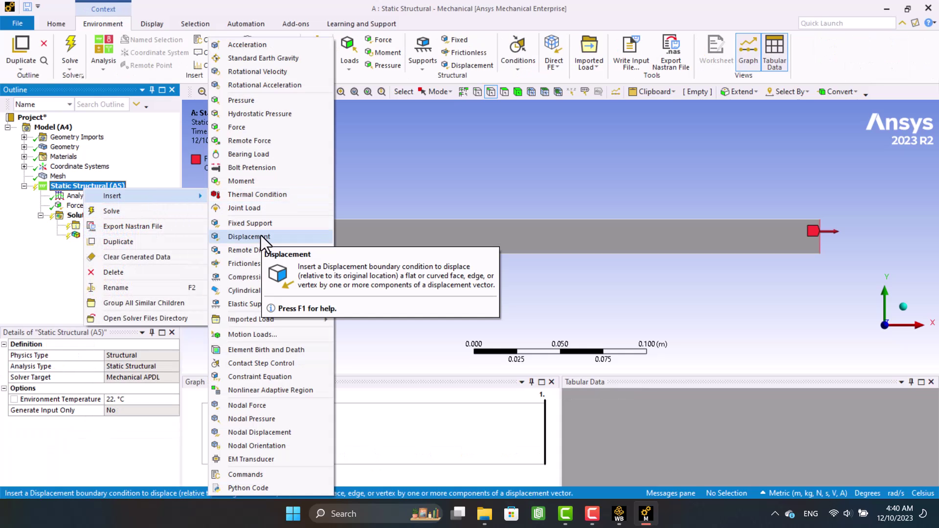
click(249, 237)
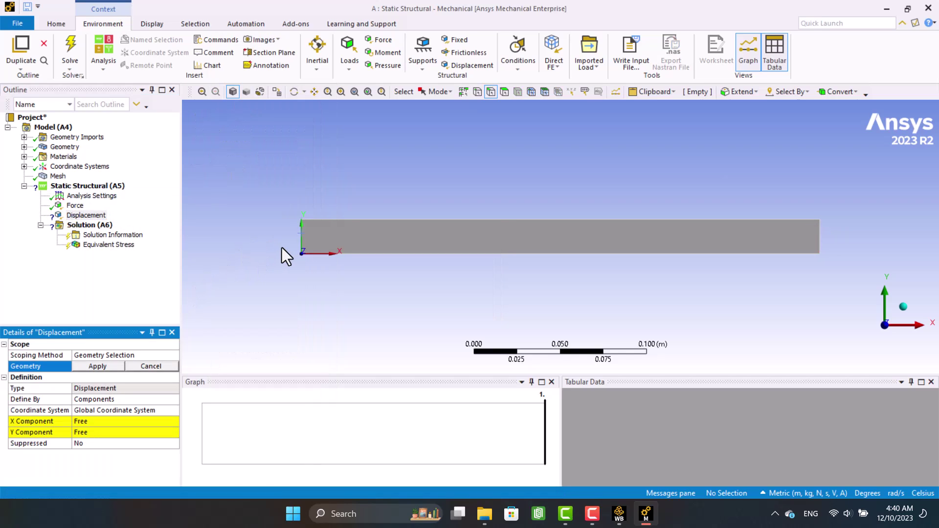
click(300, 240)
click(107, 366)
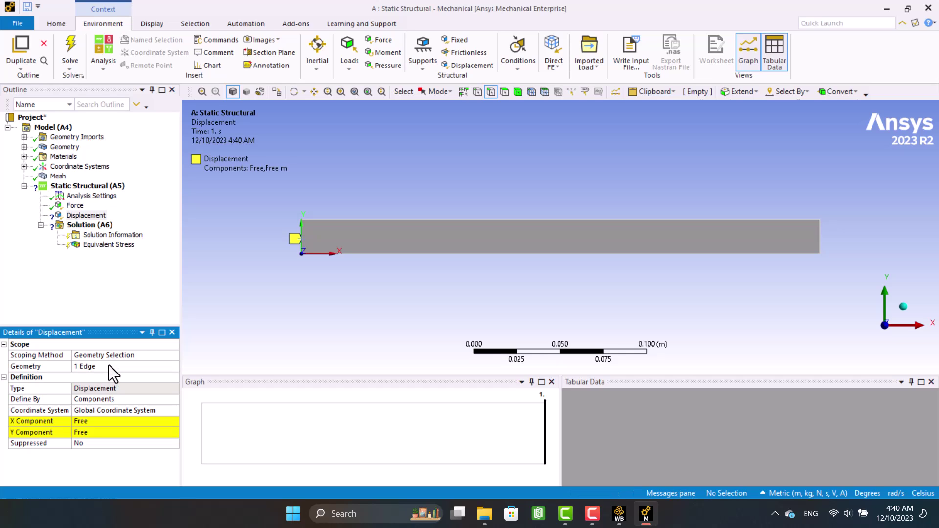
click(94, 422)
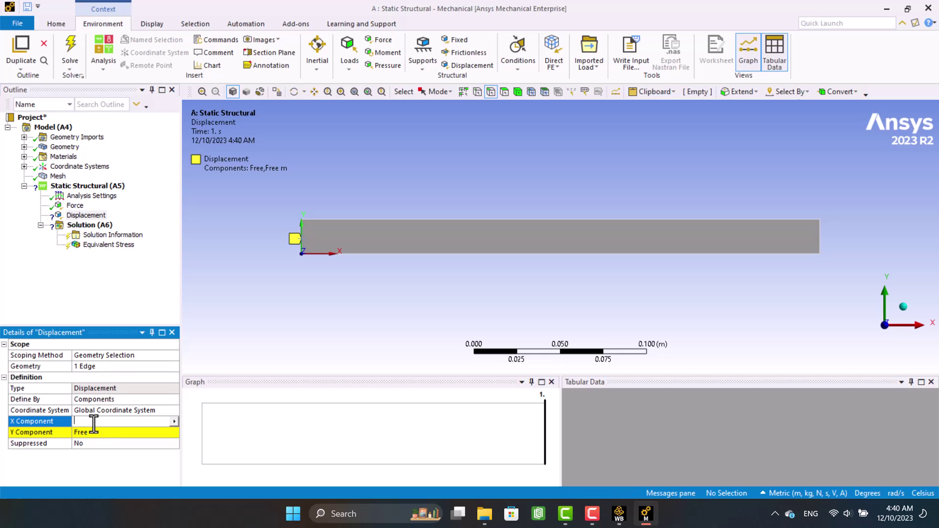
text(0)
key(Return)
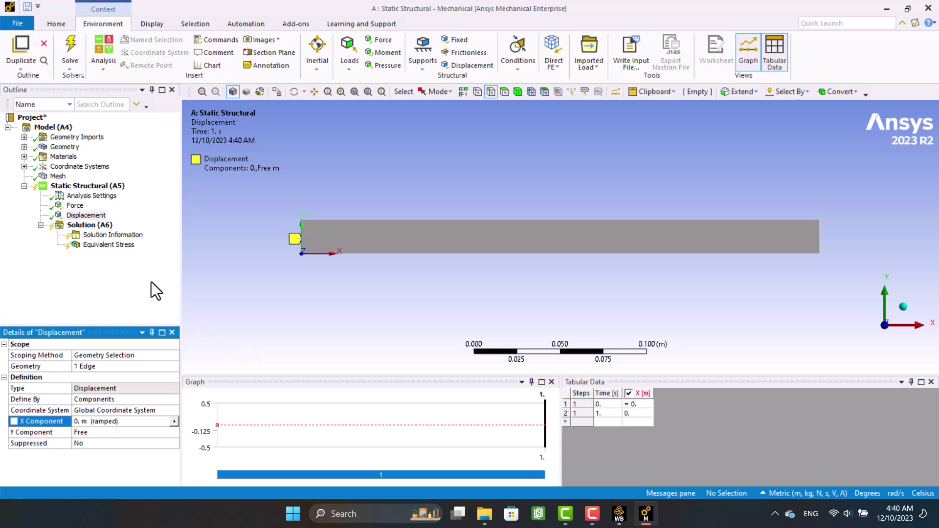
- Add a Fixed Support on the strip's top-left vertex and solve the analysis again
click(73, 186)
right_click(78, 186)
mouse_move(86, 192)
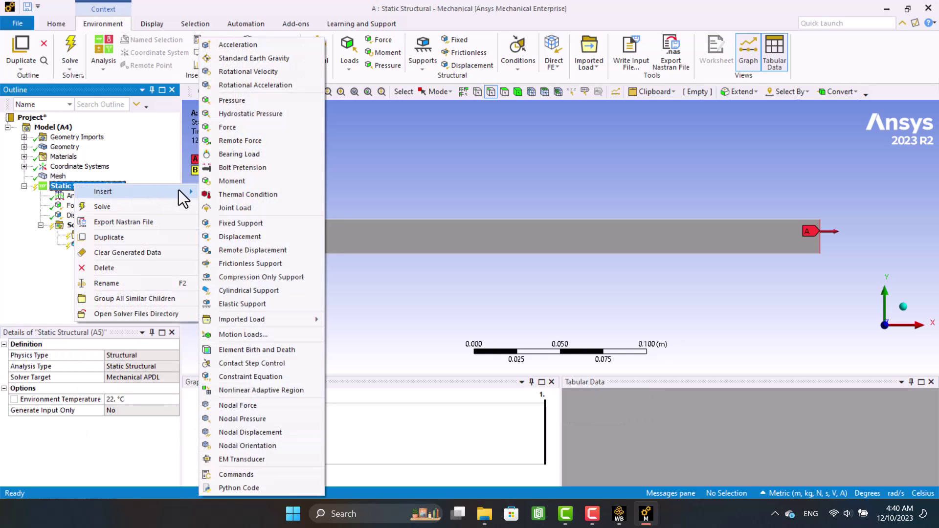
click(233, 223)
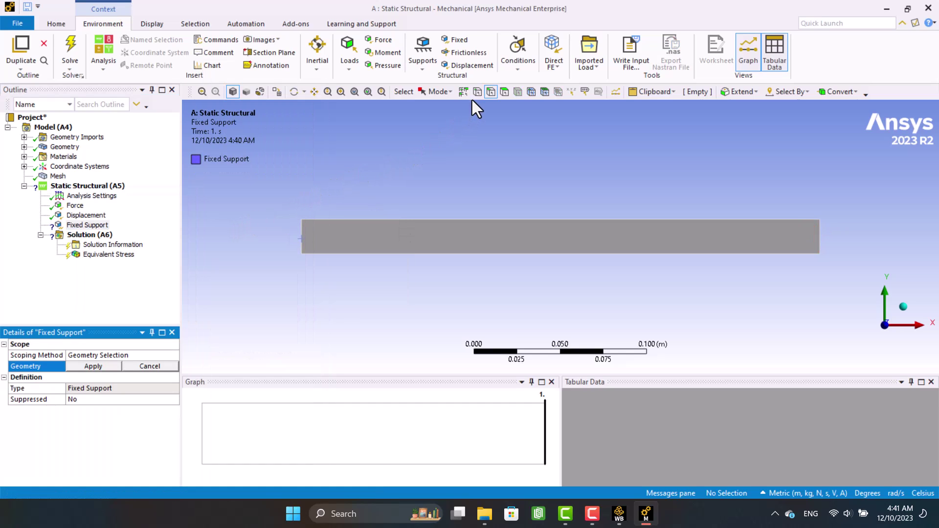
click(302, 216)
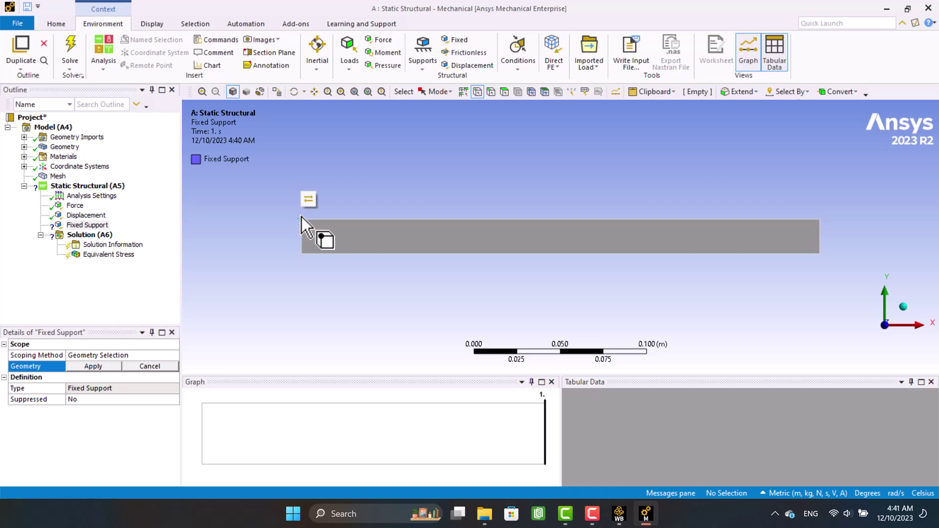
click(111, 365)
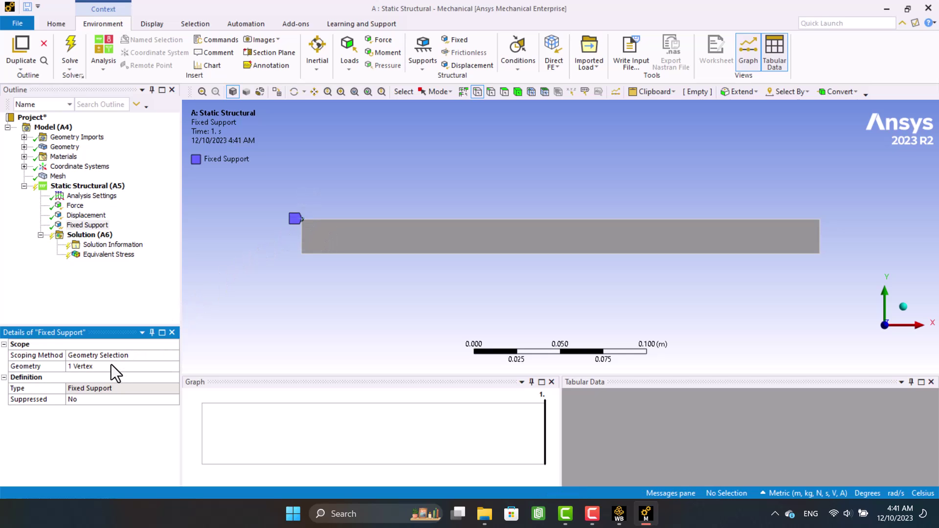
right_click(79, 188)
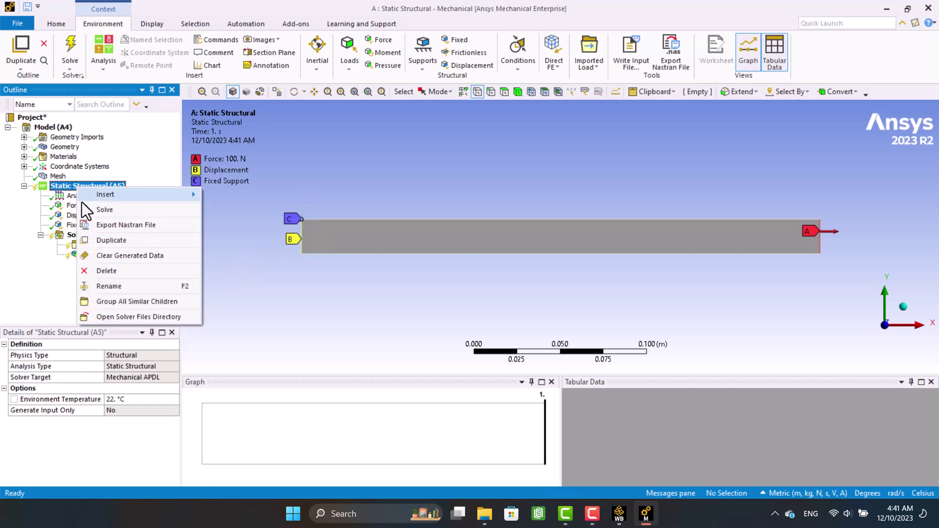
click(95, 211)
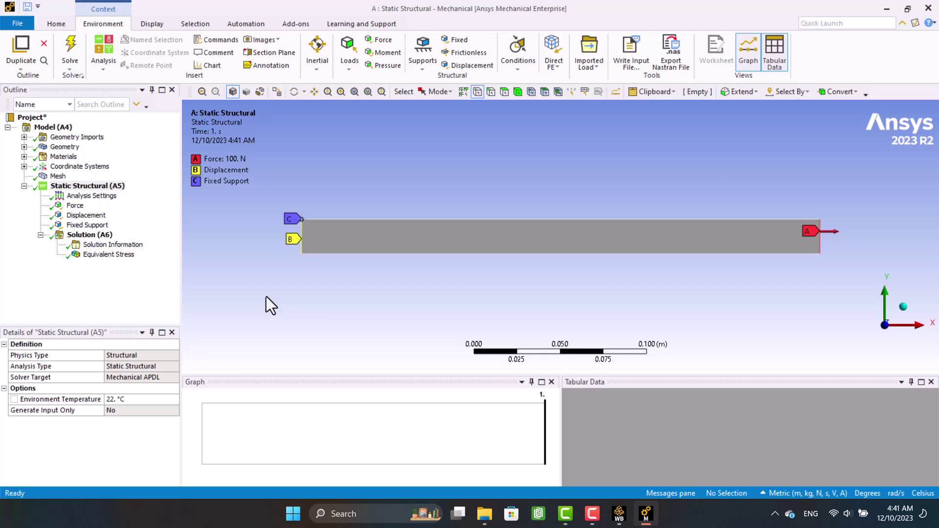
- Show the Equivalent Stress result, uniform 5000 Pa, and play then stop its animation
click(131, 262)
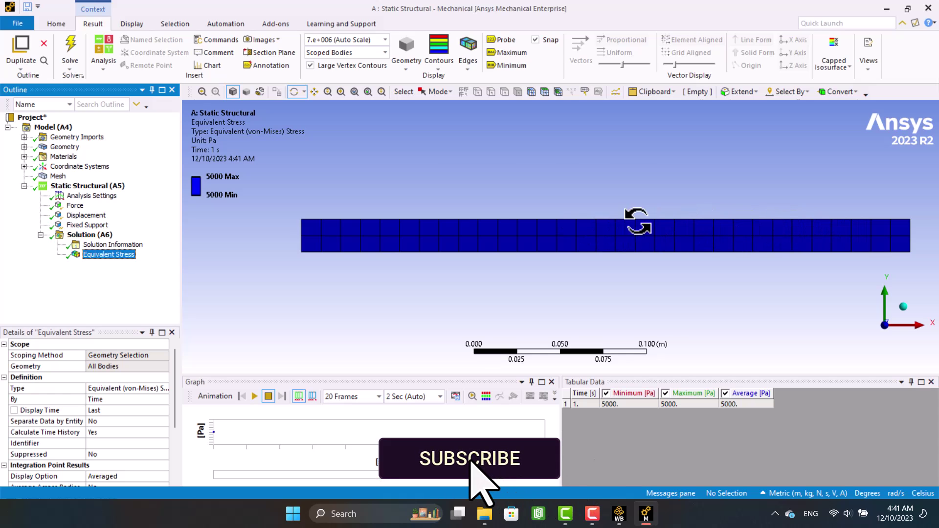
click(255, 396)
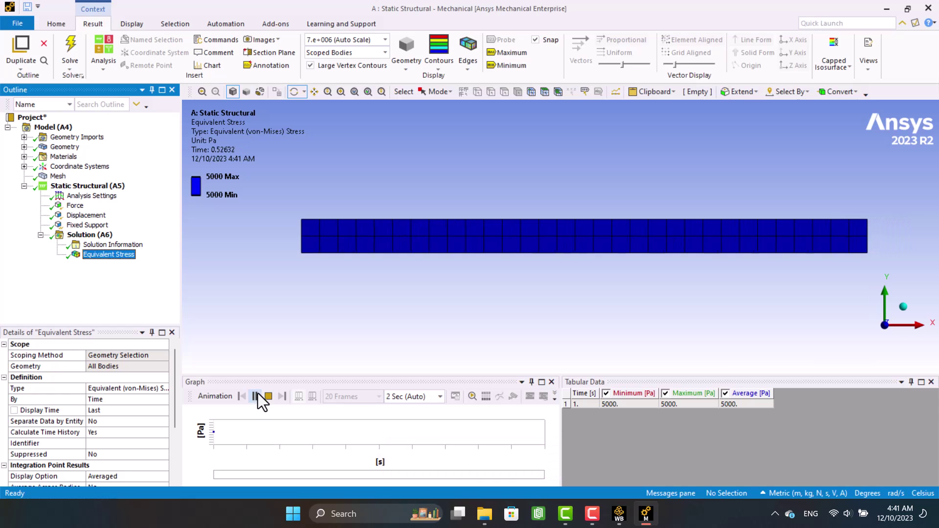
click(268, 395)
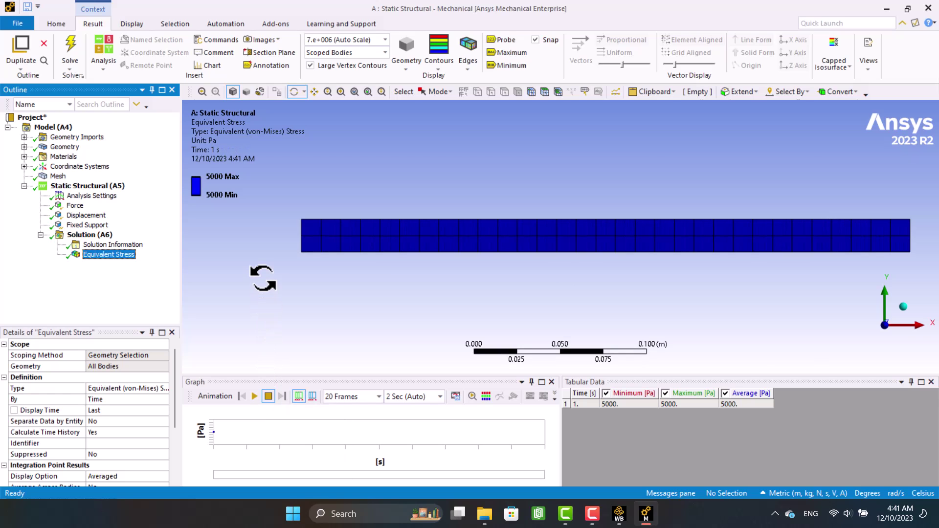
- Insert a Max Equivalent Stress tool into the solution
right_click(80, 240)
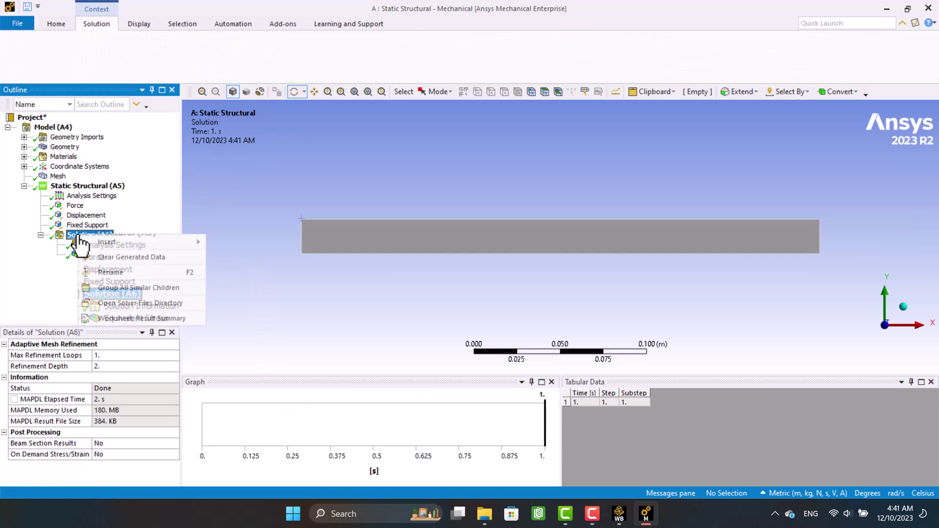
mouse_move(107, 242)
mouse_move(236, 252)
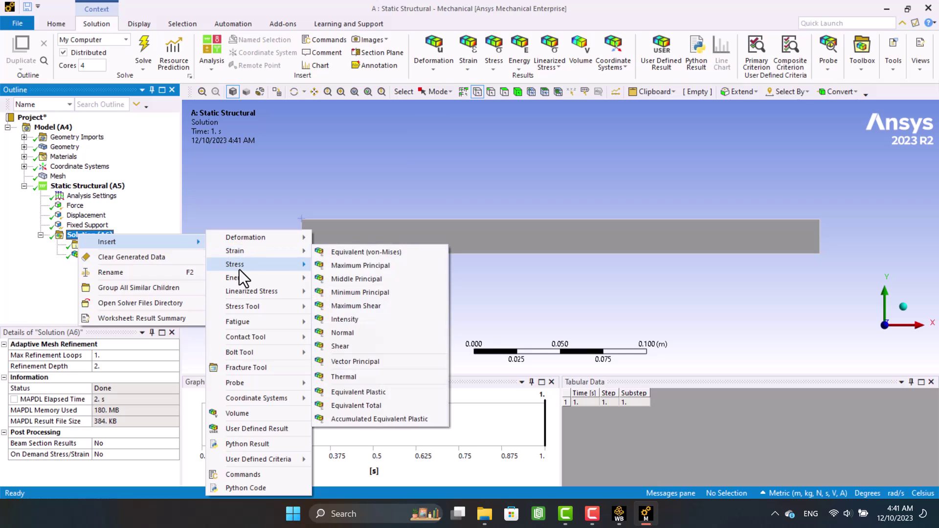
mouse_move(236, 349)
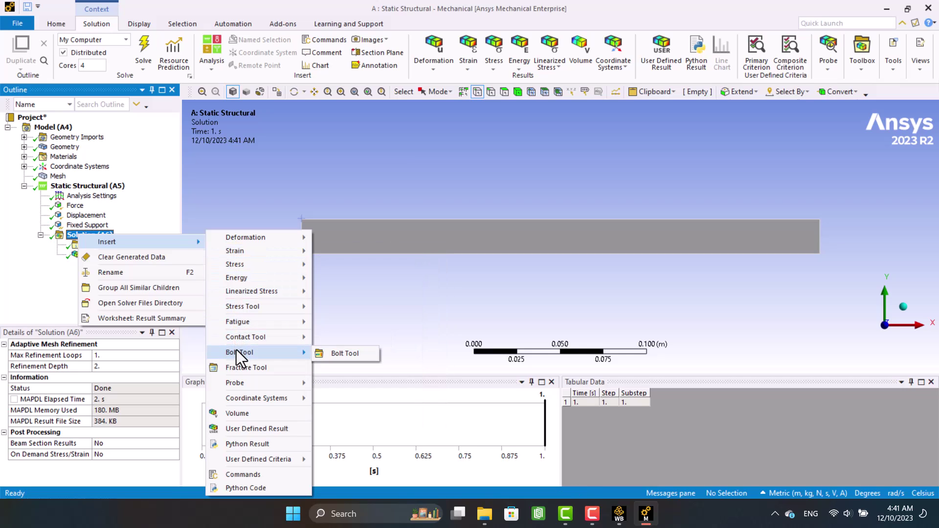
mouse_move(242, 307)
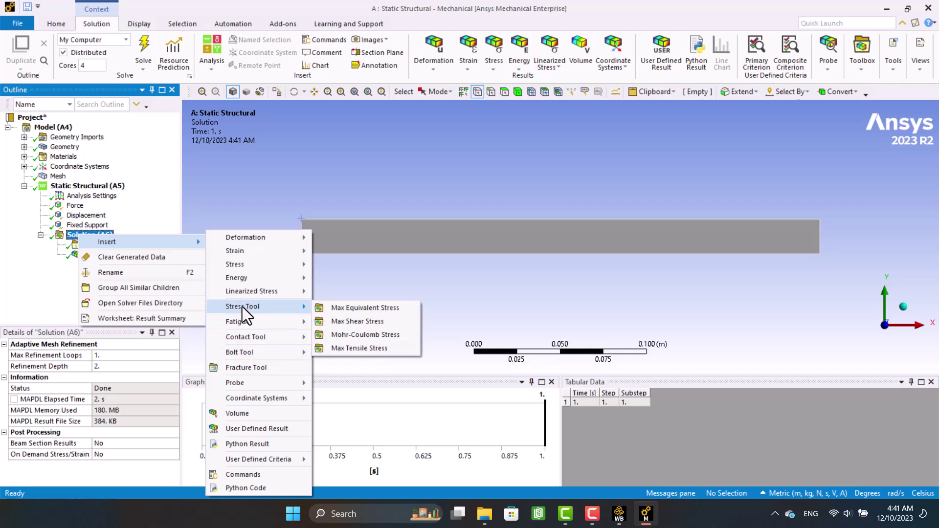
click(342, 306)
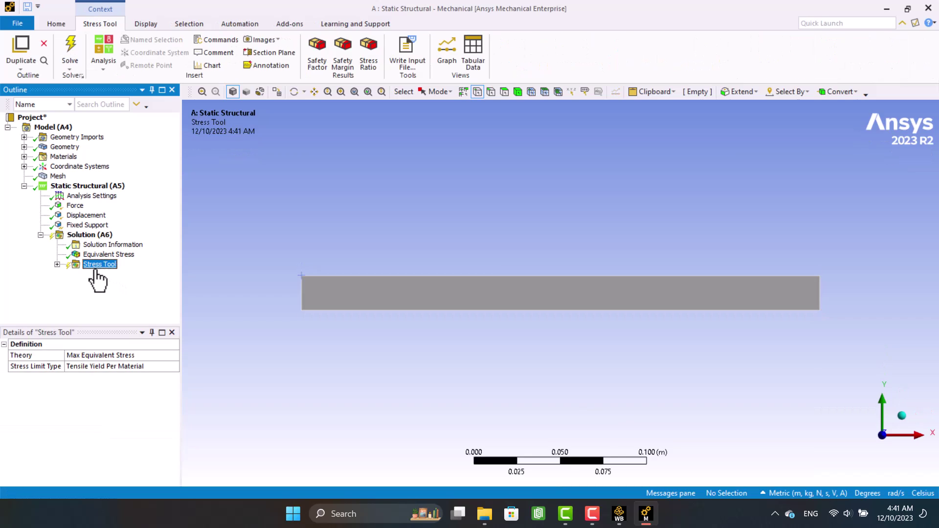
- Evaluate the Stress Tool's Safety Factor, which comes out a uniform 15
click(57, 265)
right_click(110, 275)
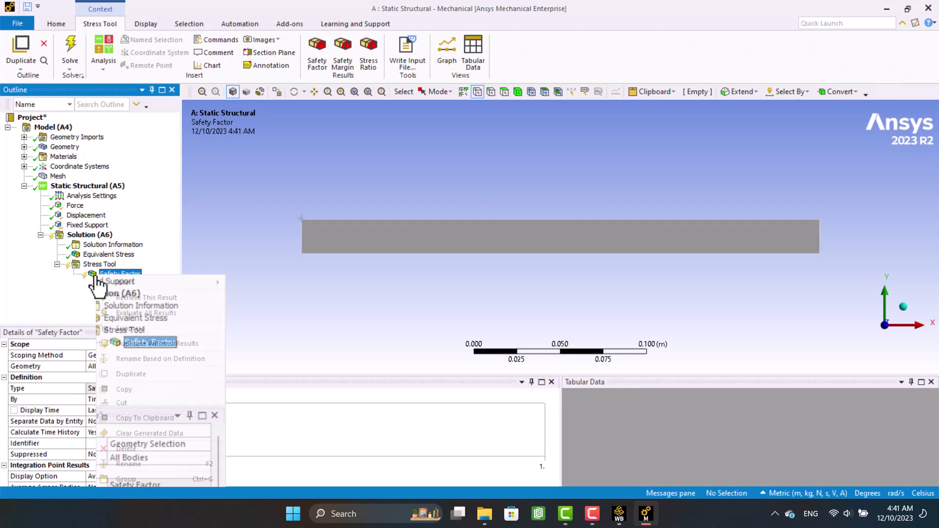
click(115, 295)
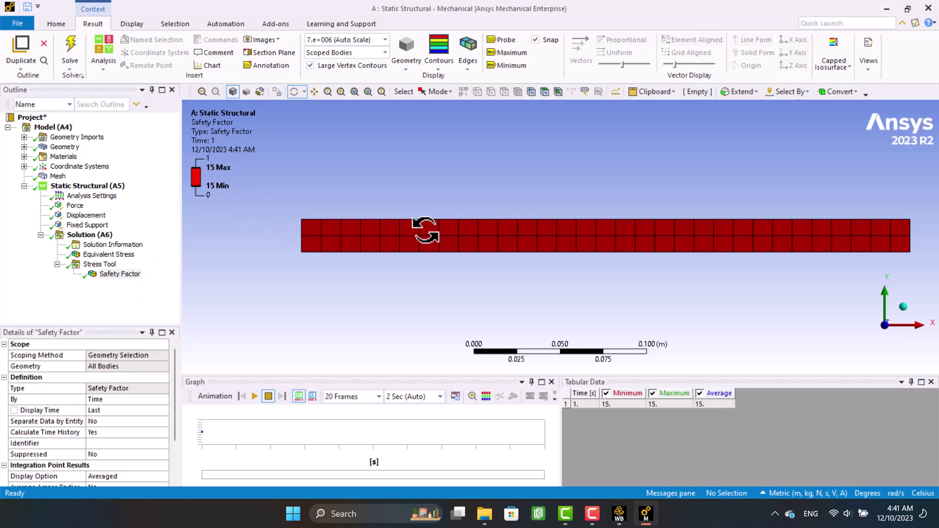
right_click(91, 266)
mouse_move(99, 272)
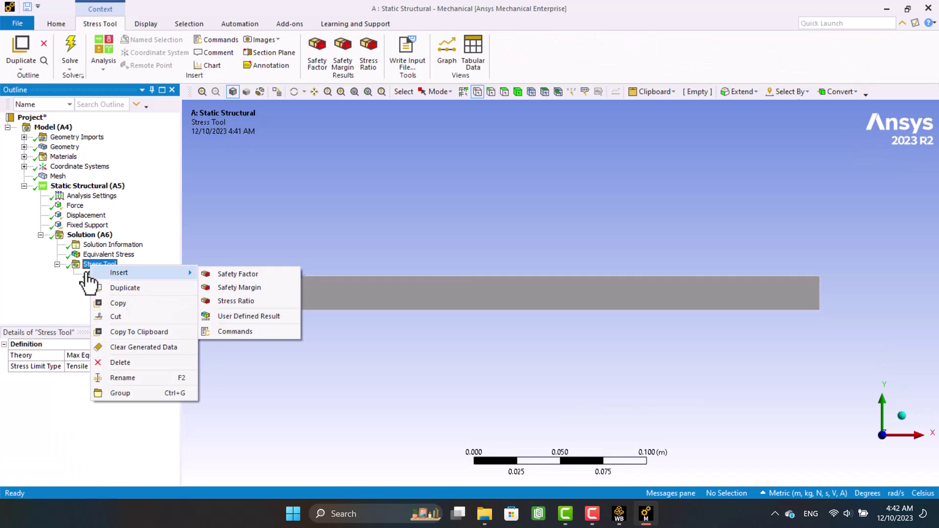
- Set the axial force magnitude to 5000 N
click(75, 206)
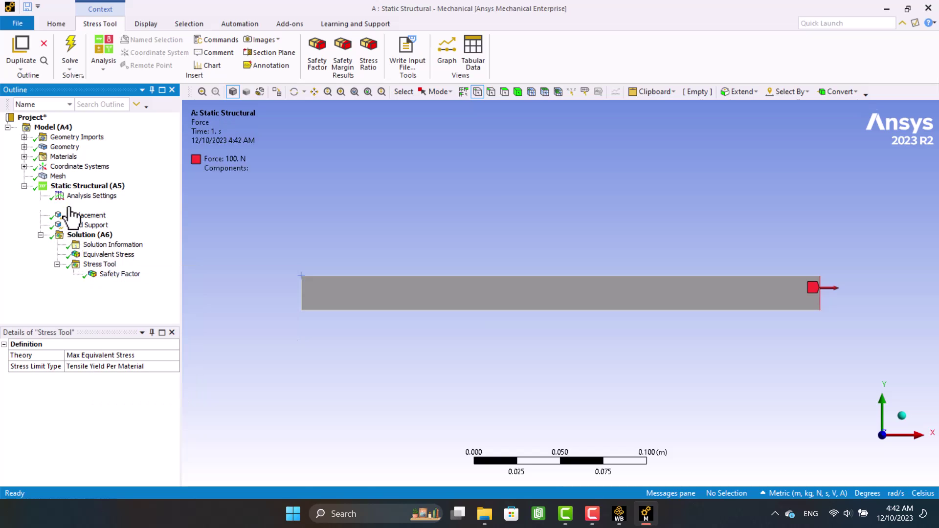
click(83, 421)
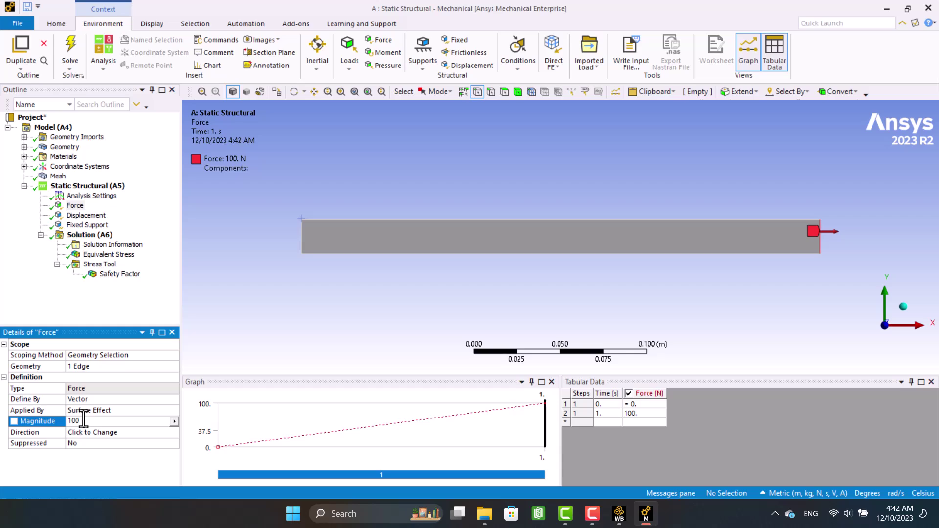
key(Return)
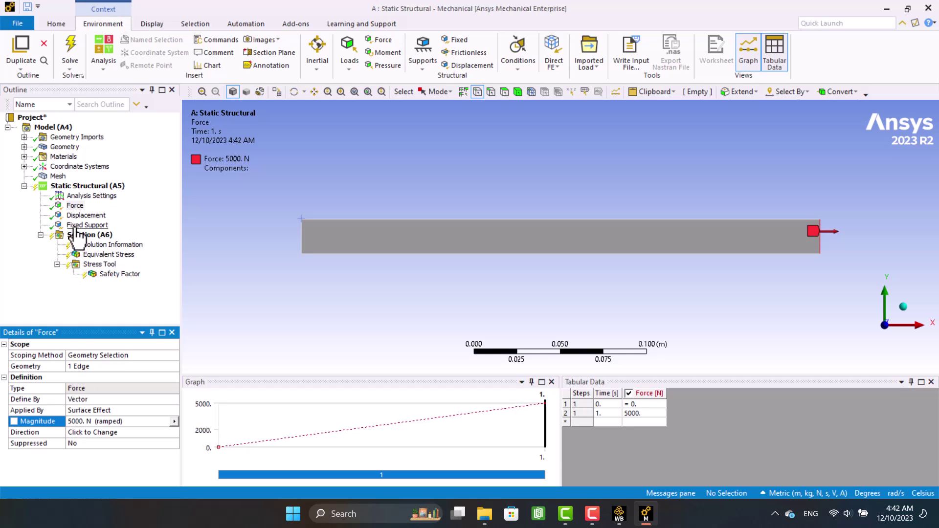
- Re-solve the analysis and confirm Equivalent Stress reads a uniform 2.5e5 Pa
right_click(77, 195)
right_click(78, 189)
click(81, 204)
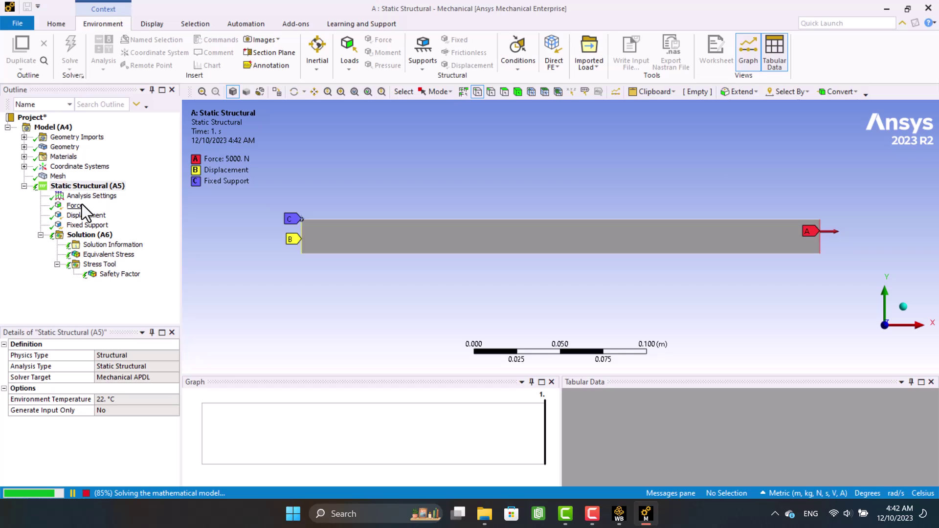
click(92, 274)
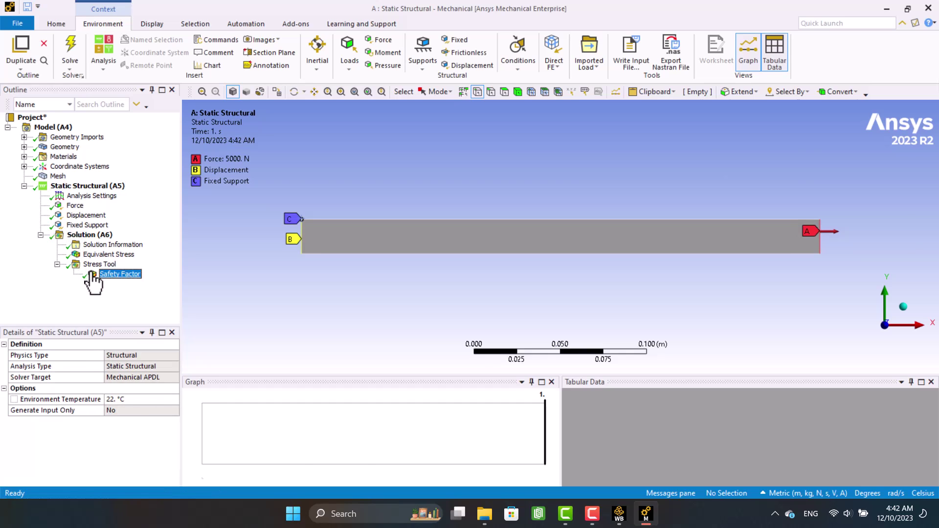
click(100, 255)
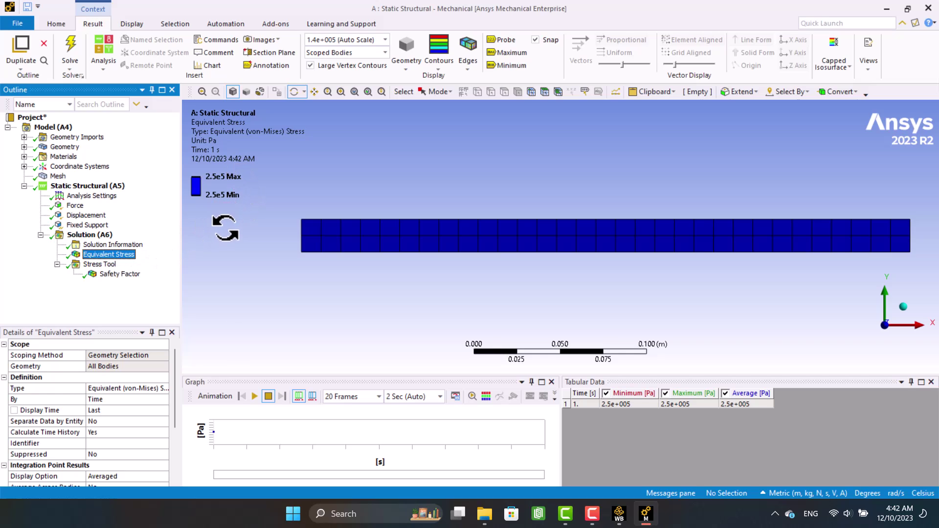
click(73, 206)
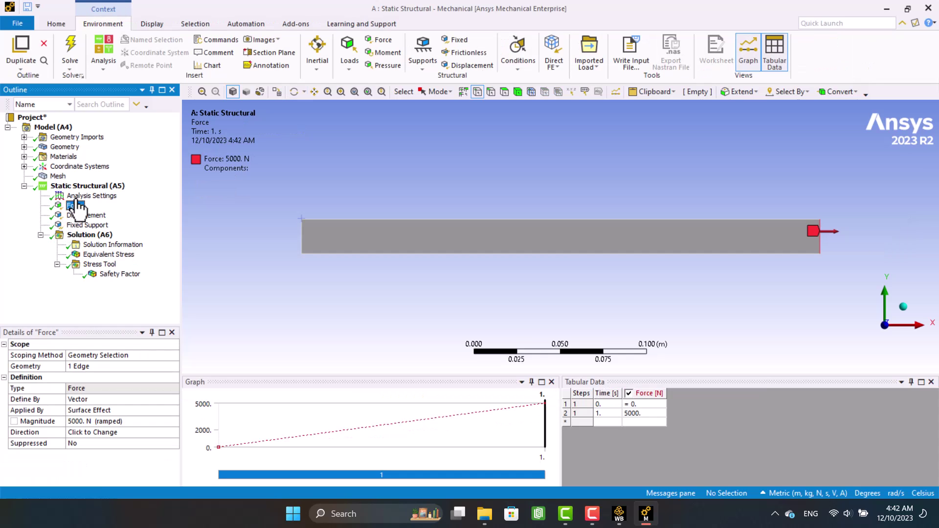
- Add Force 2 on the strip's right end edge with a 5000 N upward magnitude
click(86, 187)
right_click(85, 186)
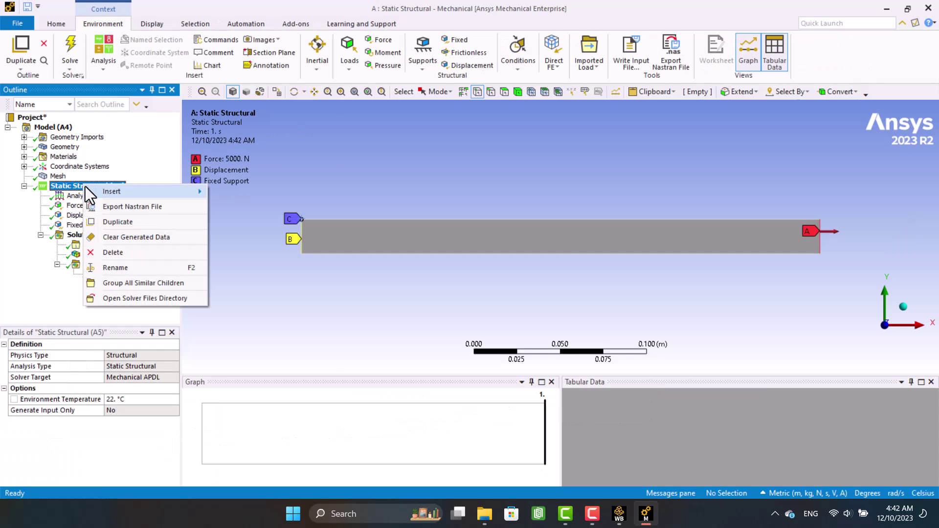
mouse_move(98, 190)
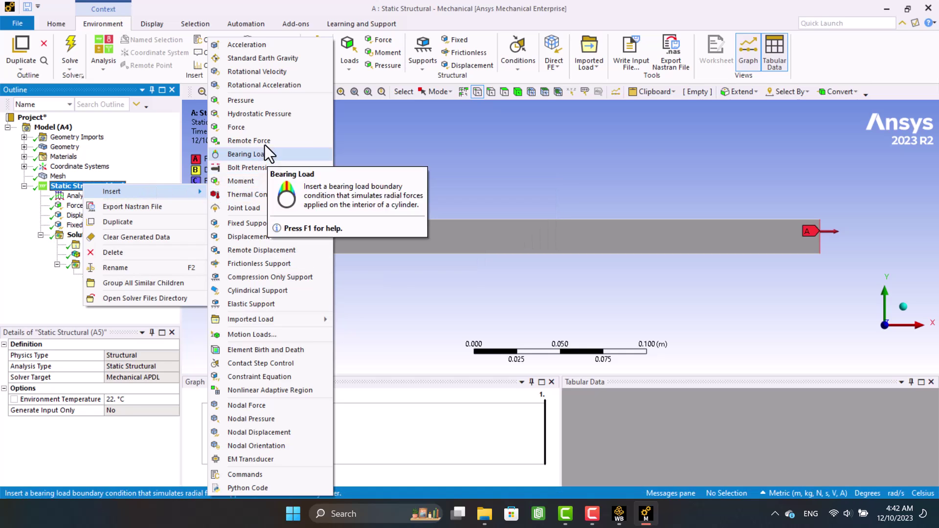
click(262, 127)
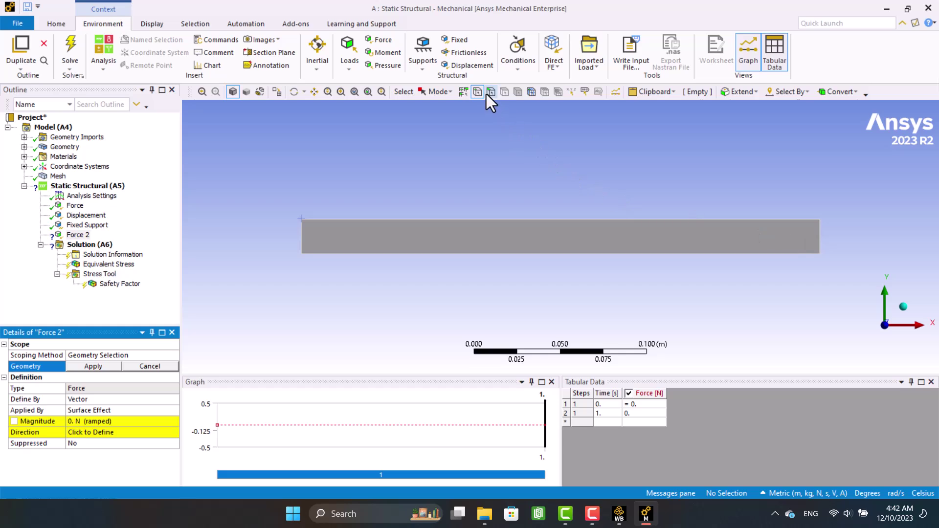
click(814, 231)
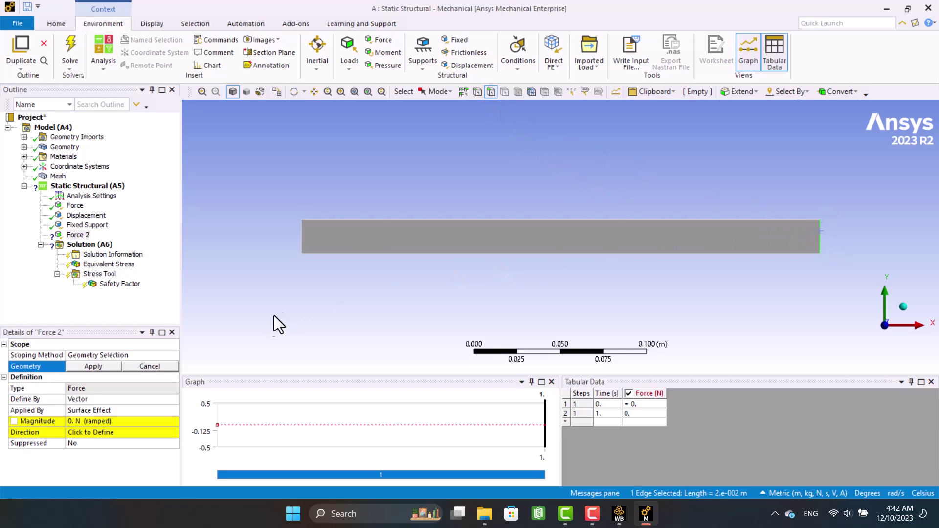
click(104, 367)
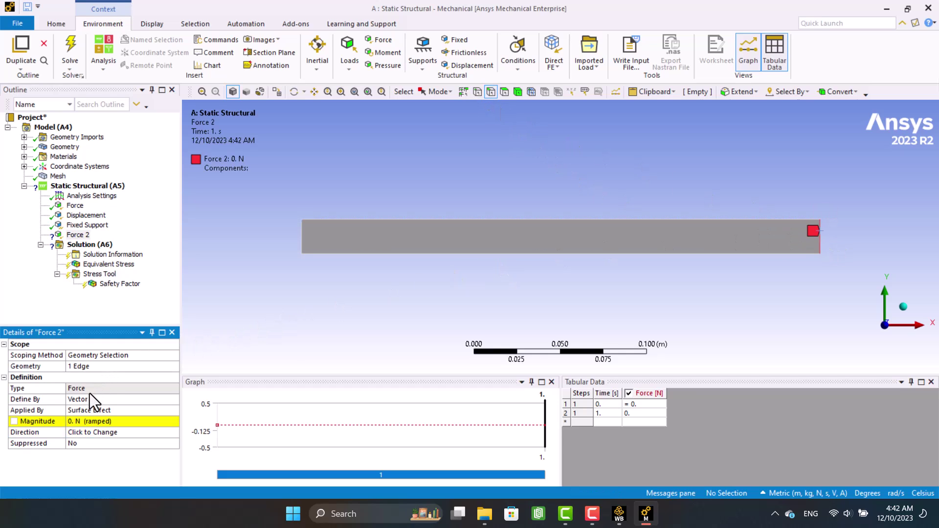
click(84, 421)
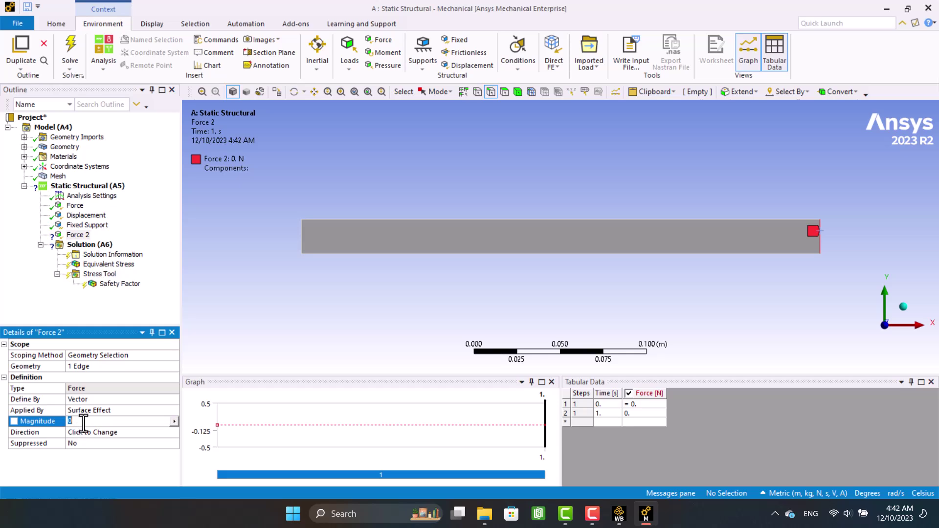
key(Return)
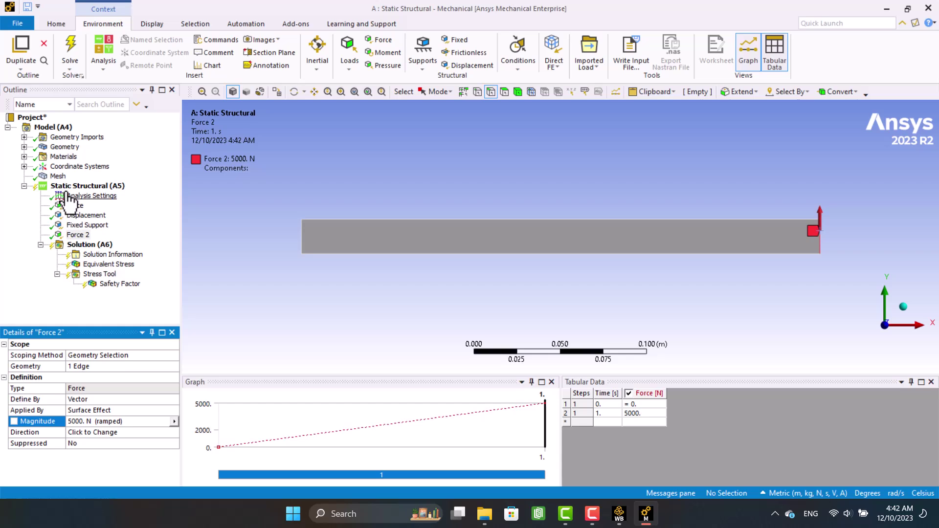
click(84, 195)
right_click(69, 187)
- Solve, then review von-Mises stress (max 2.2451e7 Pa), safety factor, and the bending animation
click(81, 208)
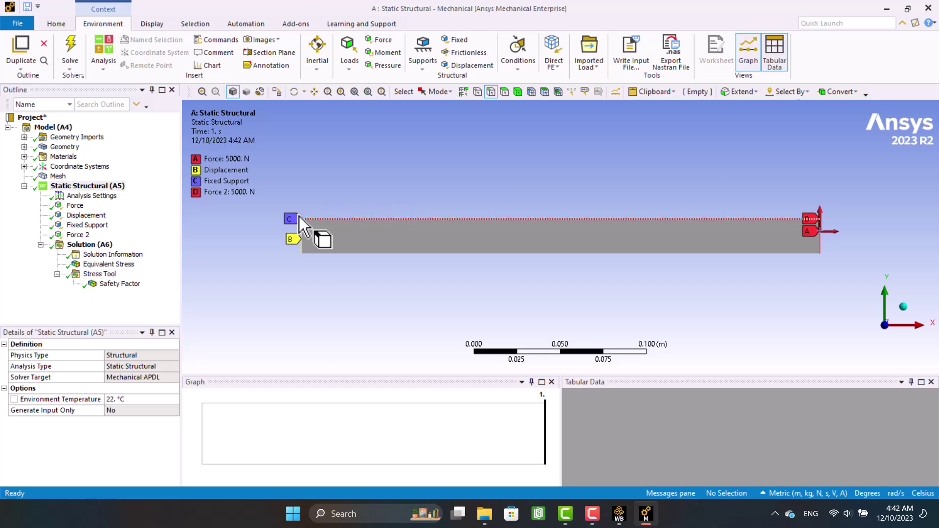
click(117, 265)
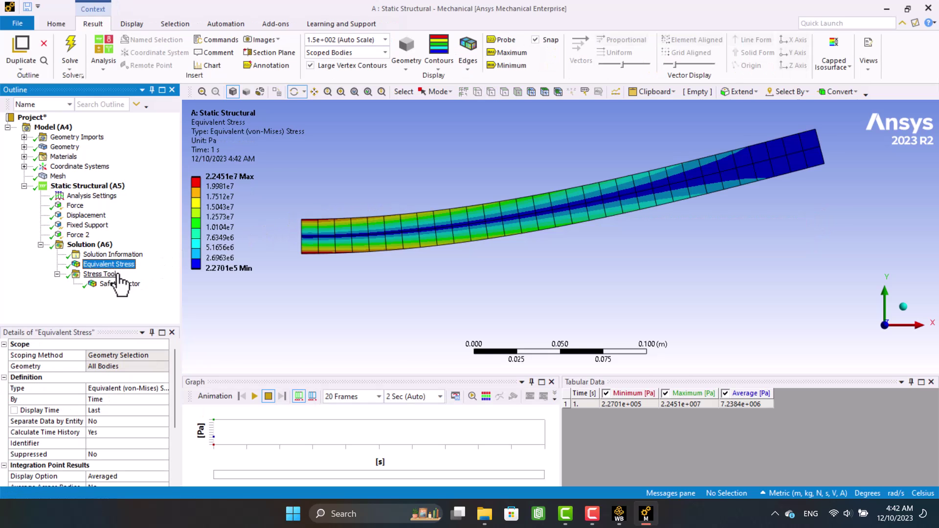
click(111, 284)
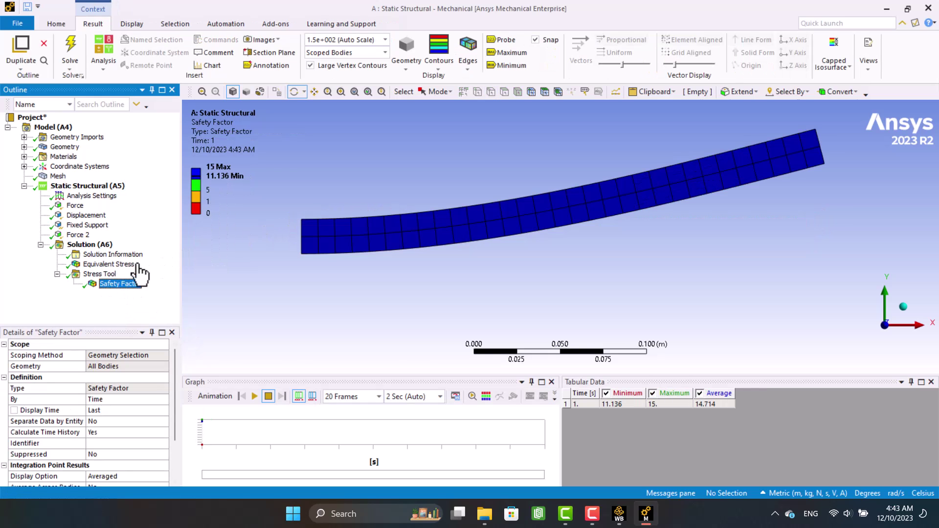
key(Return)
click(109, 264)
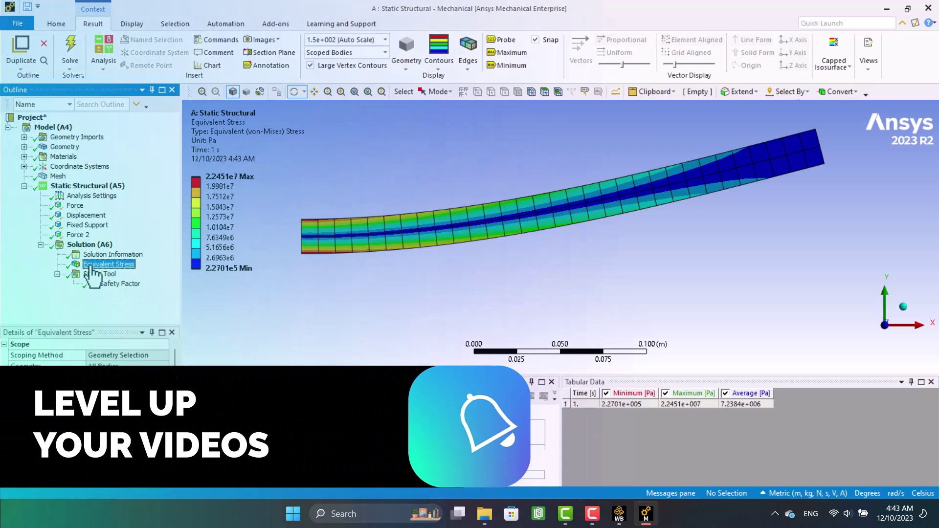
click(250, 394)
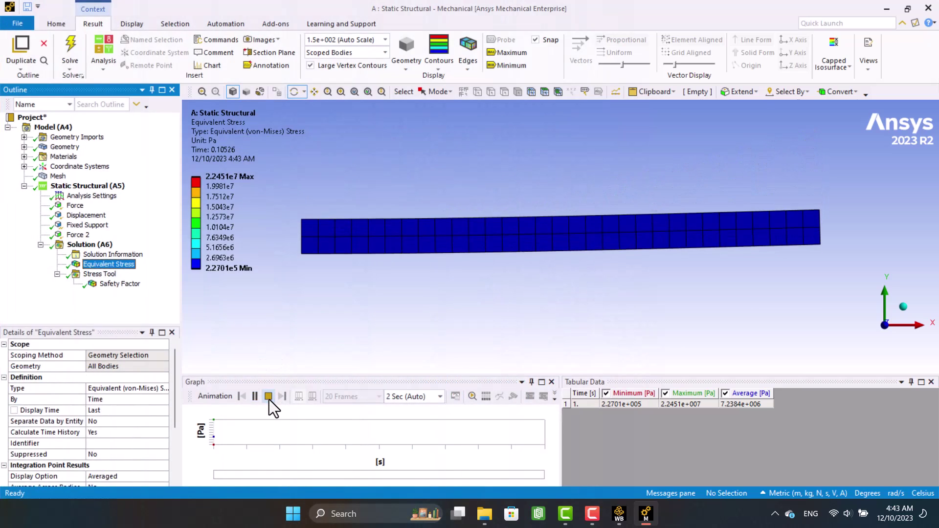
click(268, 397)
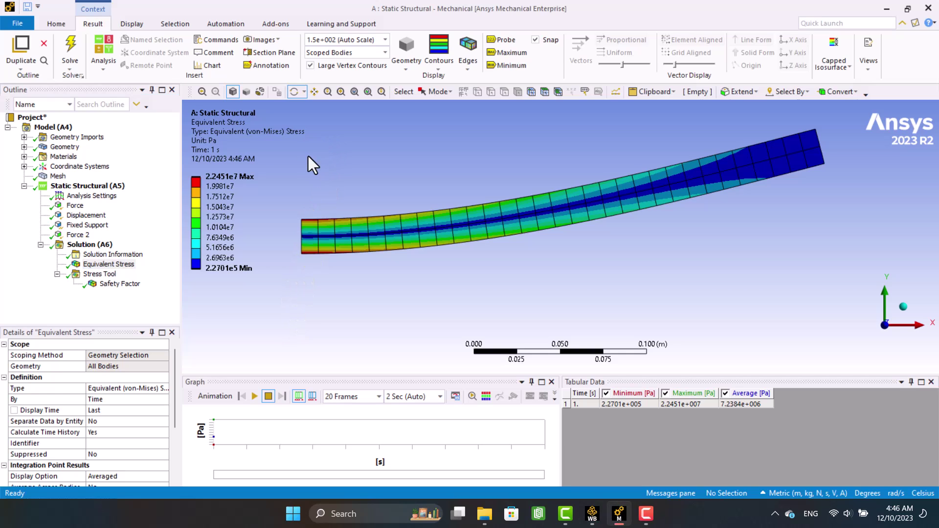
- Insert a Convergence check on Equivalent Stress, settling on a 5% allowable change
right_click(116, 263)
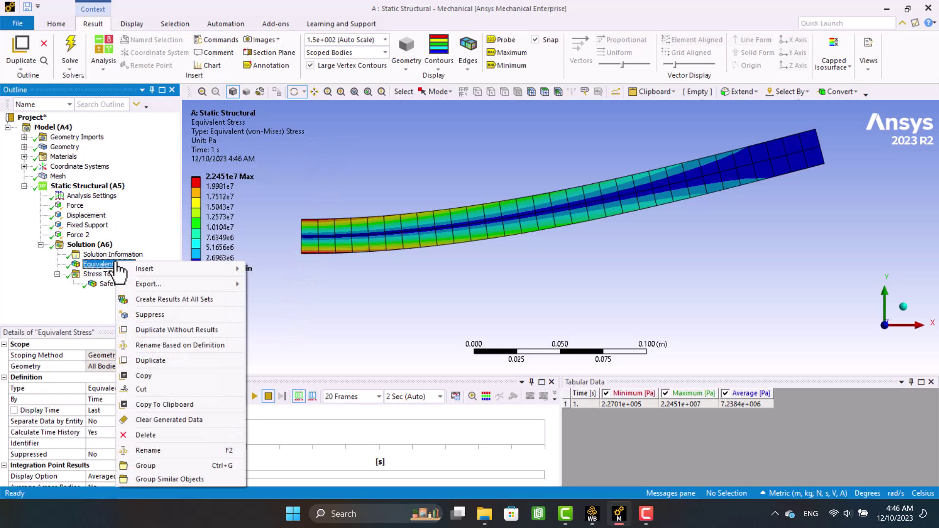
mouse_move(135, 288)
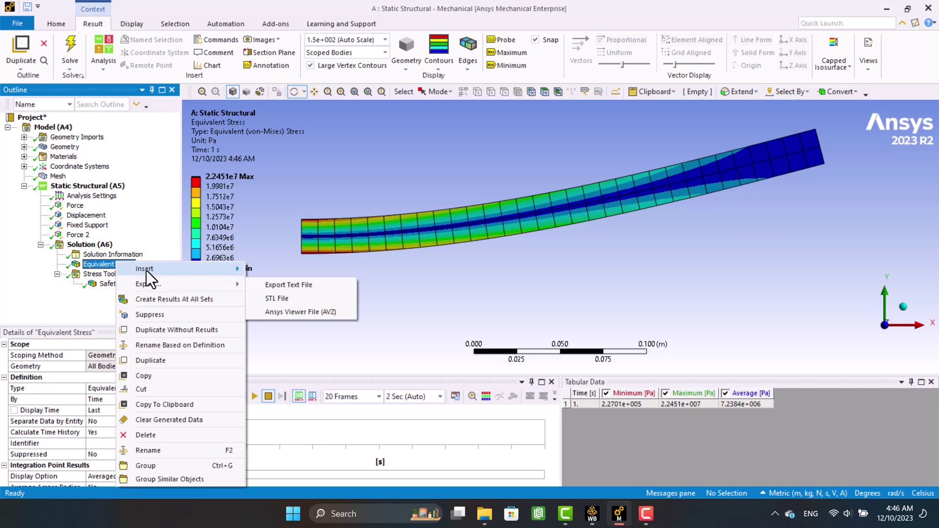
mouse_move(146, 270)
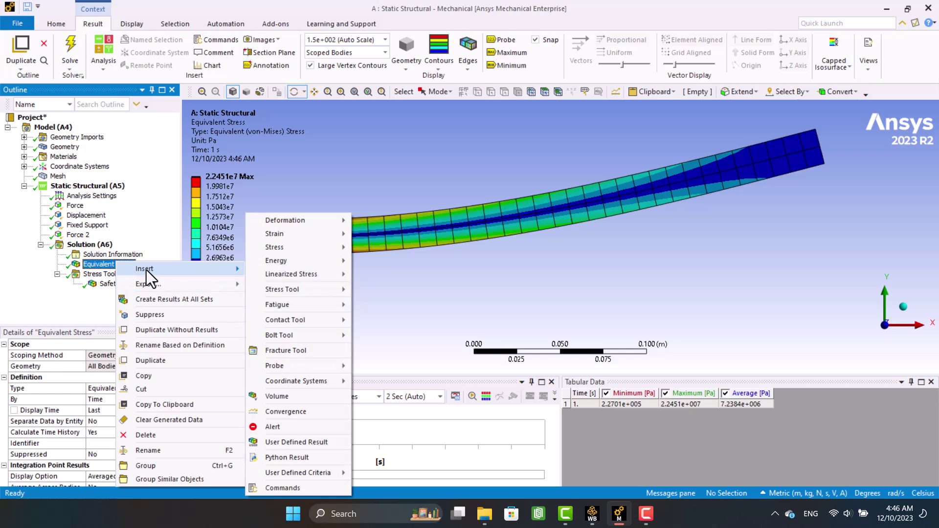
click(301, 406)
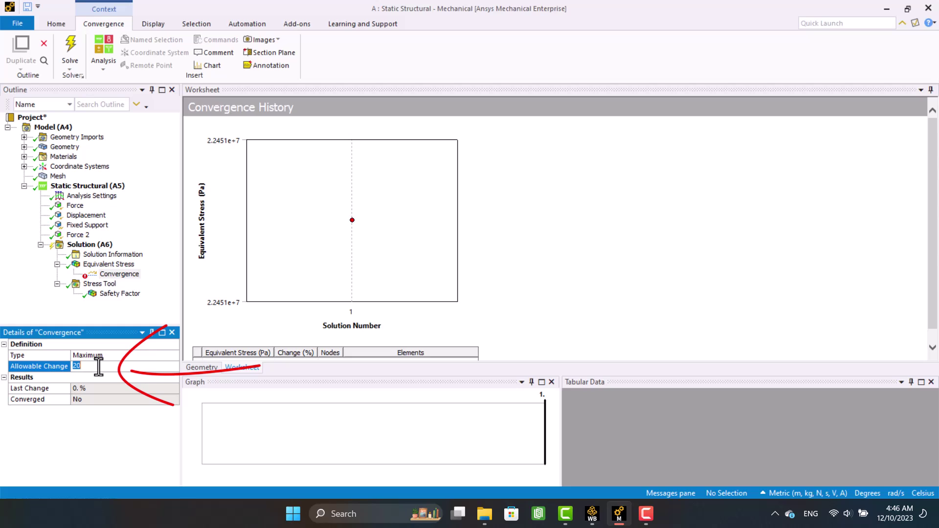
text(10)
key(Return)
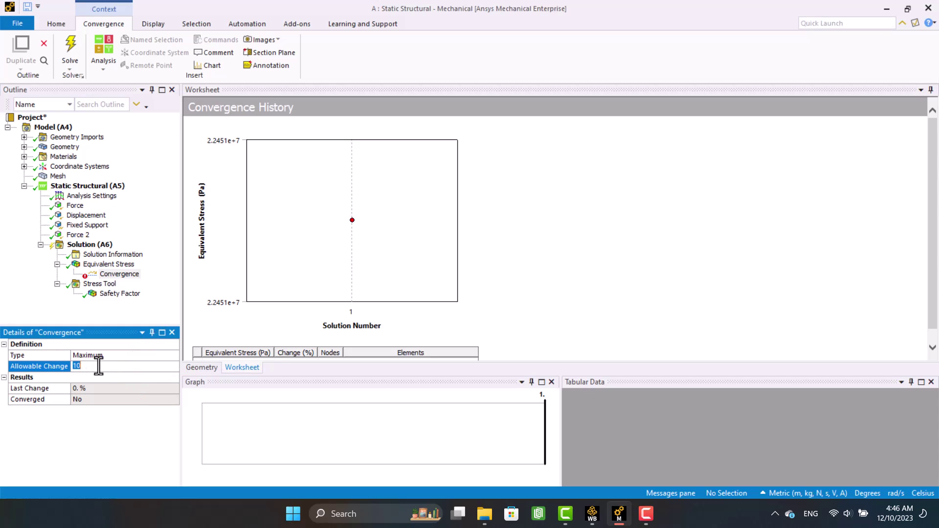
text(5)
key(Return)
- Re-solve adaptively to convergence at 0.59605% change and a 2.2585e7 Pa peak, then view the mesh
click(87, 246)
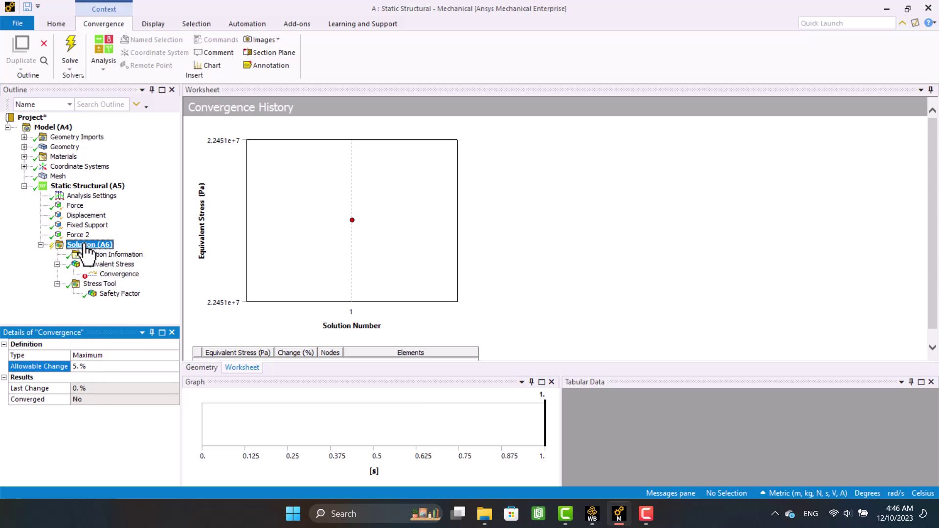
right_click(84, 244)
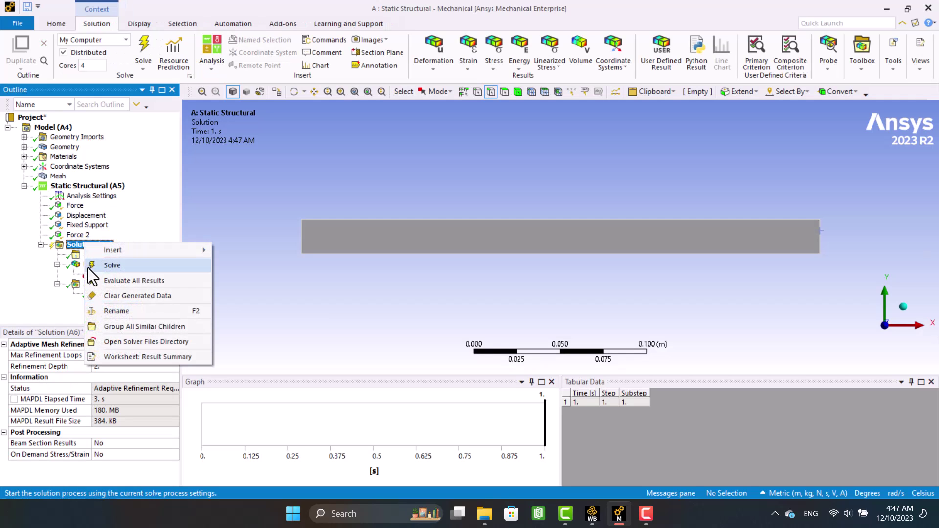
click(112, 266)
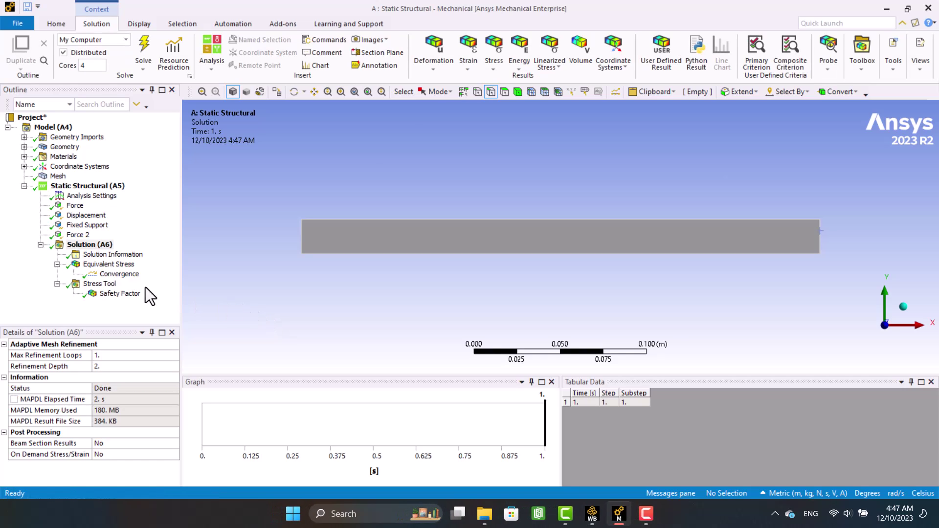
click(120, 274)
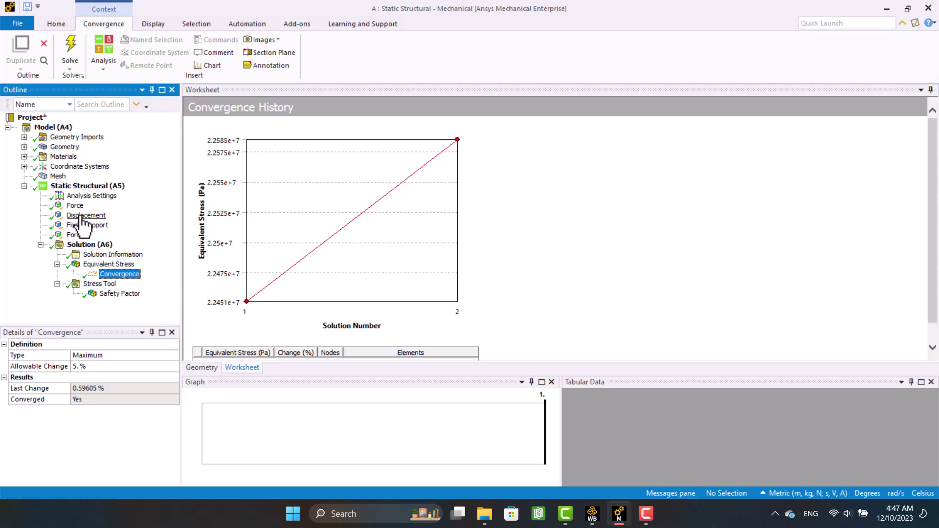
click(59, 177)
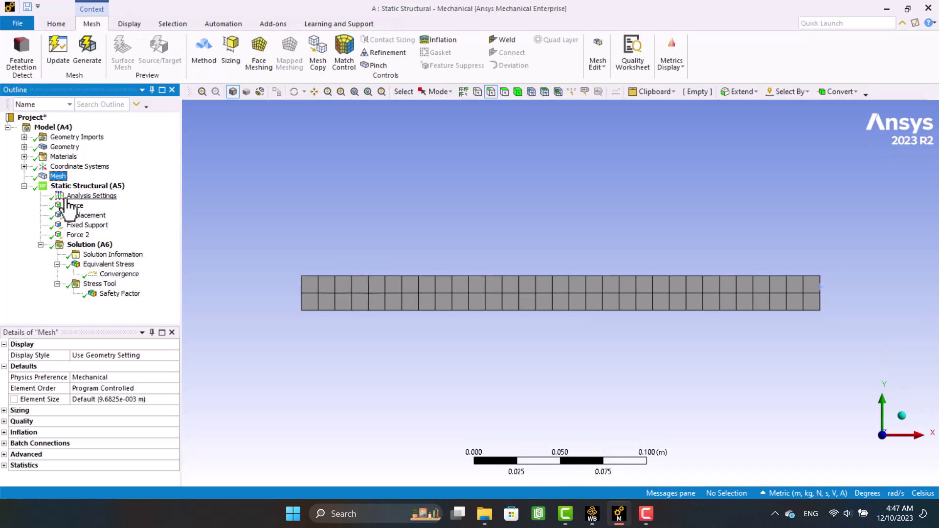
- Check the refined safety factor (min 11.069) and animate von-Mises stress up to 2.2585e7 Pa
click(96, 294)
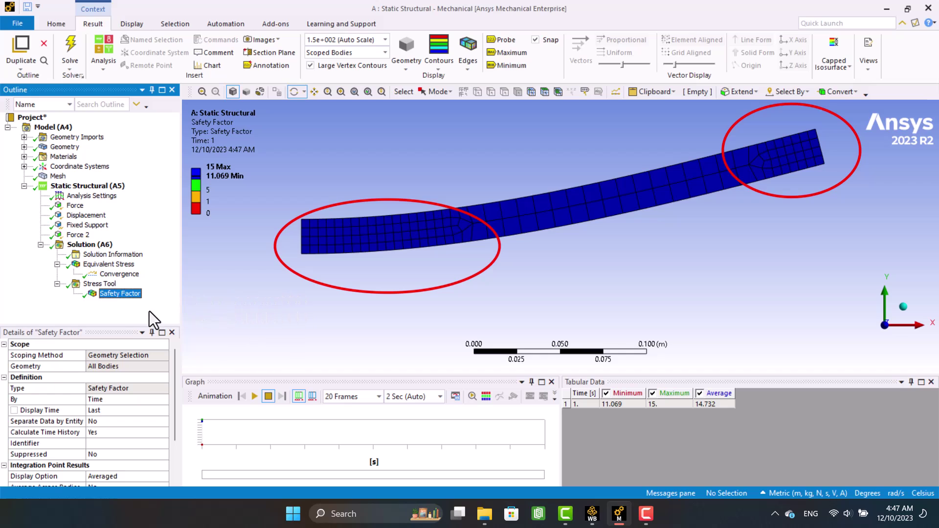
click(218, 178)
text(10)
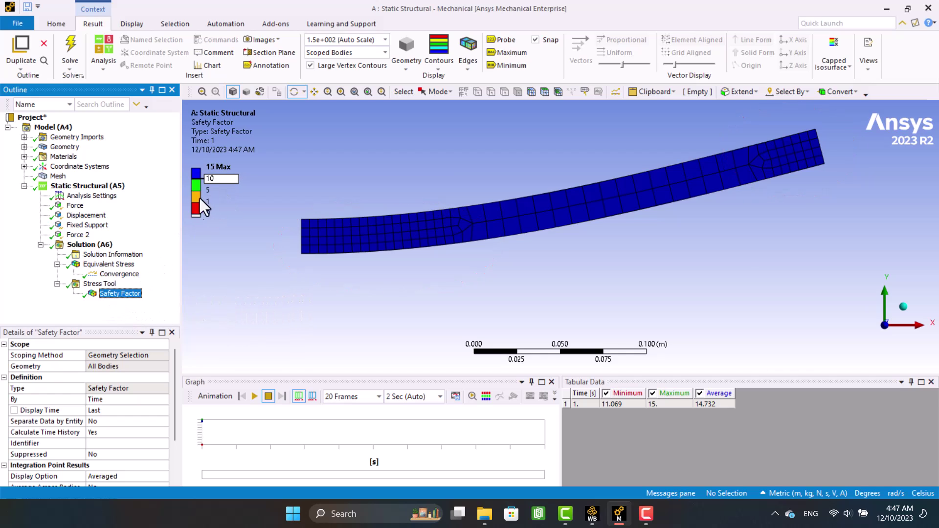
click(109, 264)
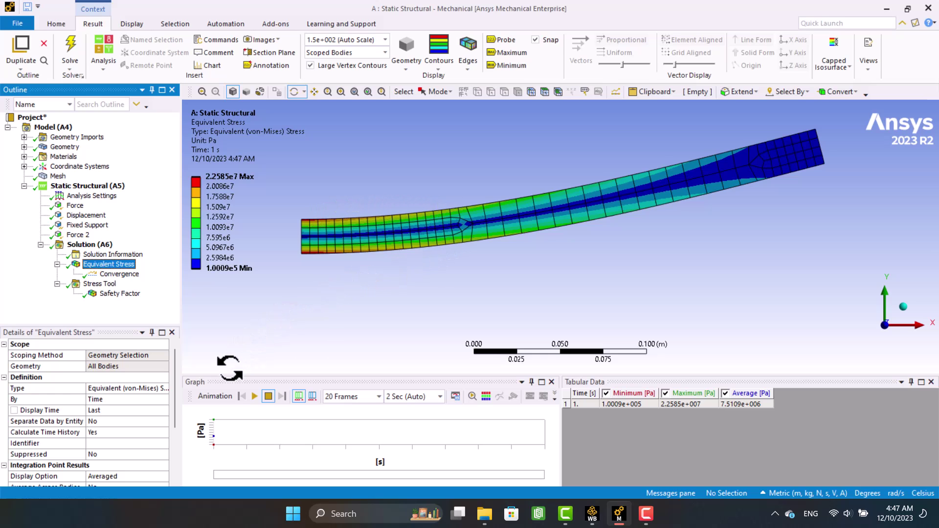
click(255, 396)
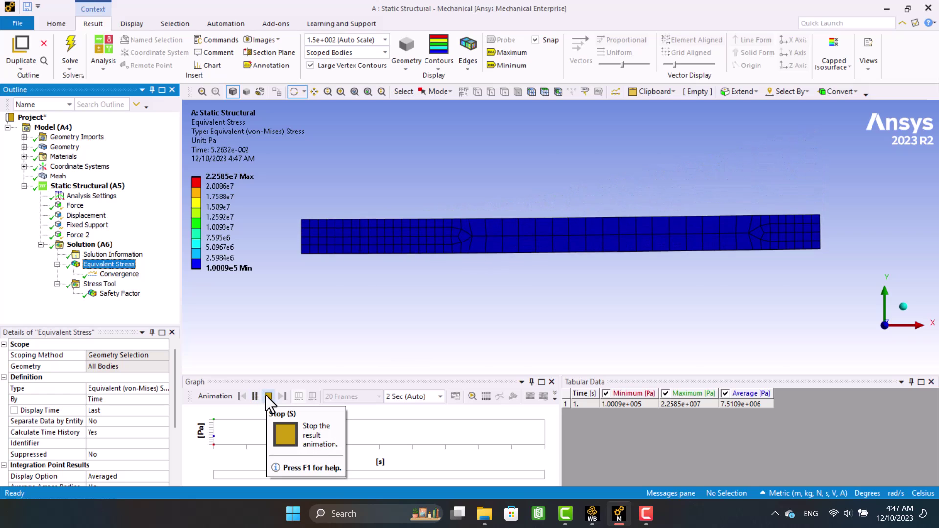
click(267, 396)
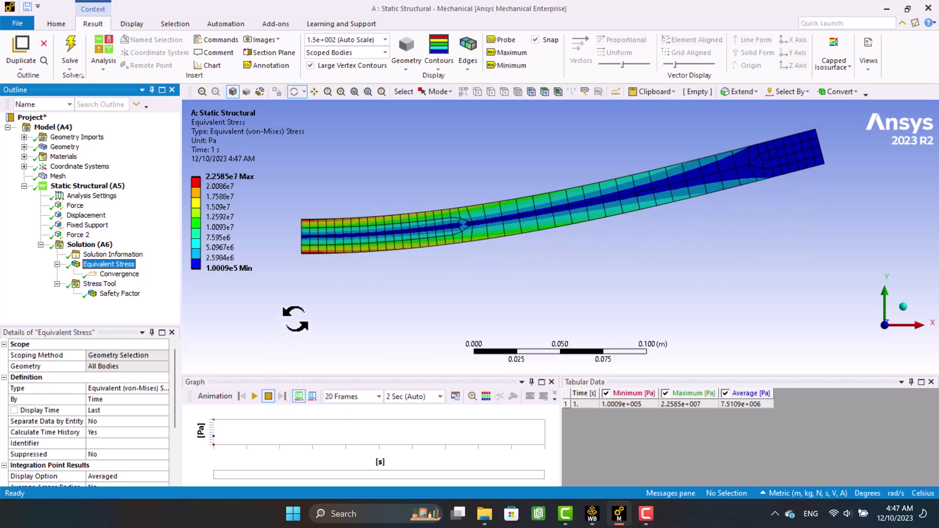